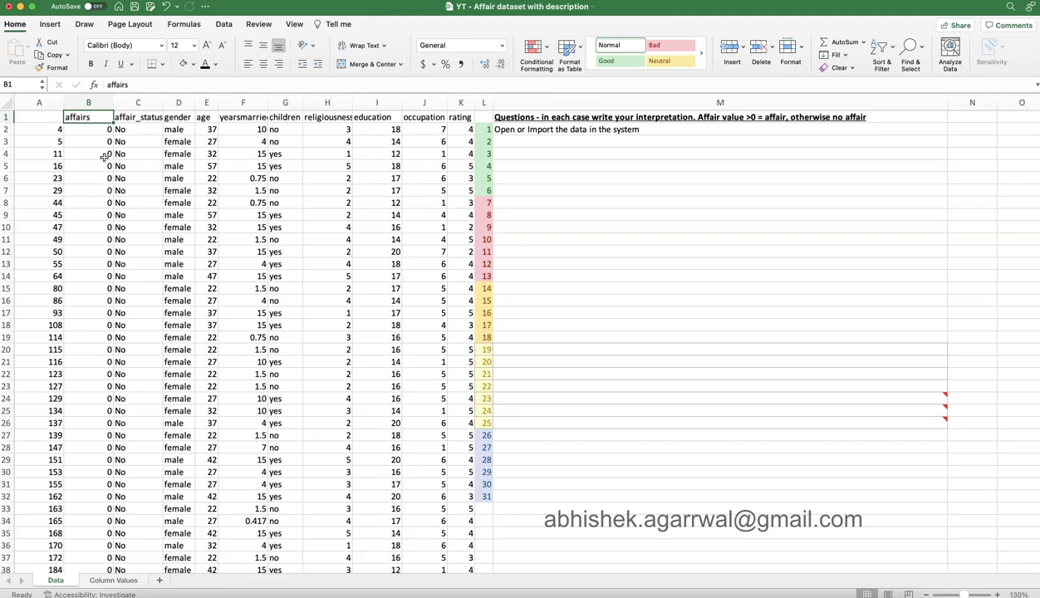
Switch to Google Drive in Safari and open the Case Study folder inside Datasets to view the dataset files
{"action": "key", "text": "super+Tab"}
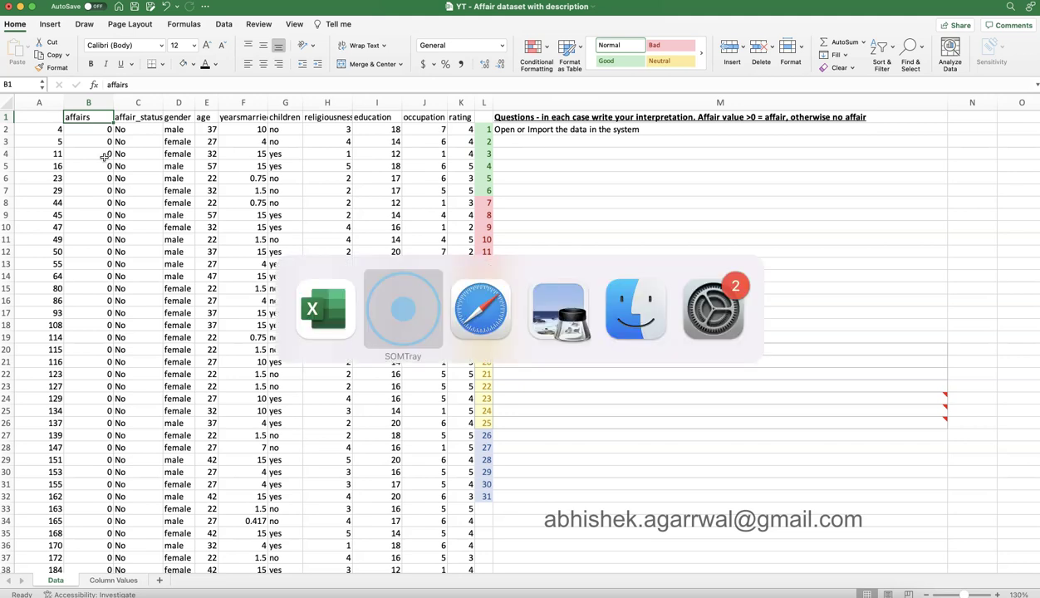
{"action": "key", "text": "super+Tab"}
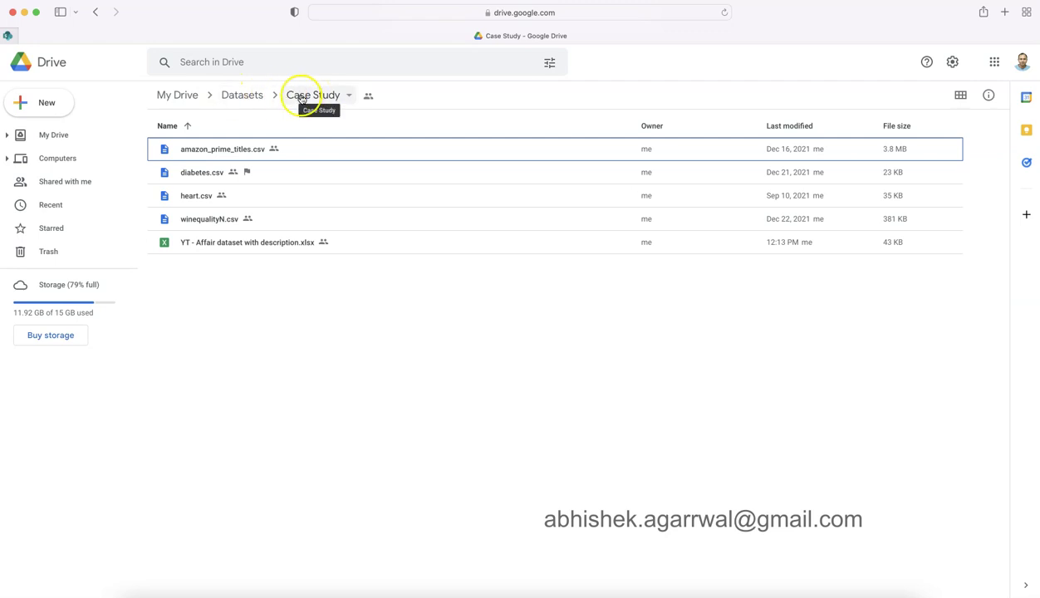
{"action": "left_click", "coordinate": [246, 98]}
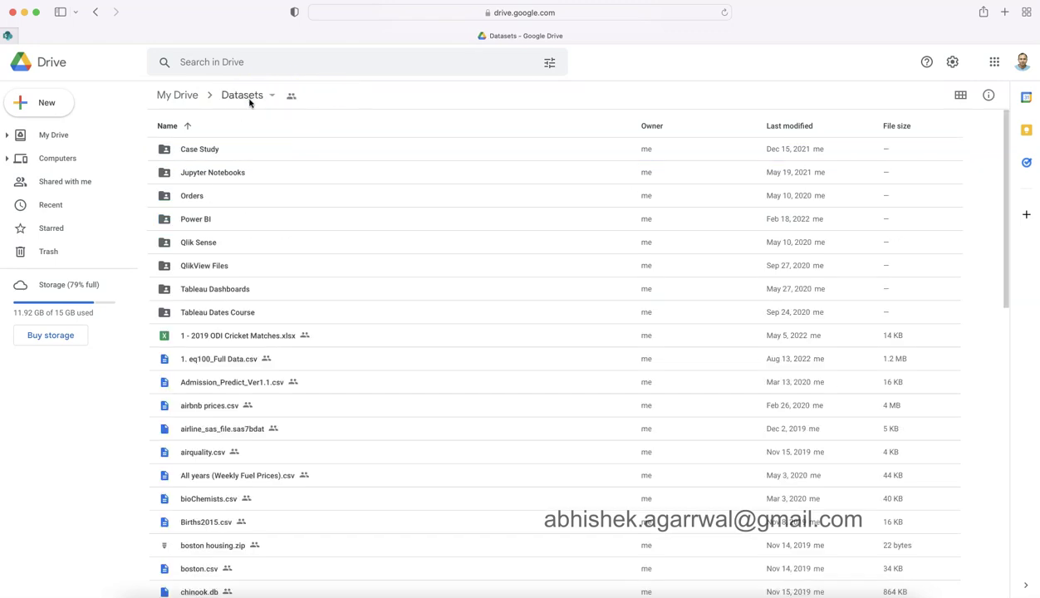
{"action": "left_click", "coordinate": [212, 153]}
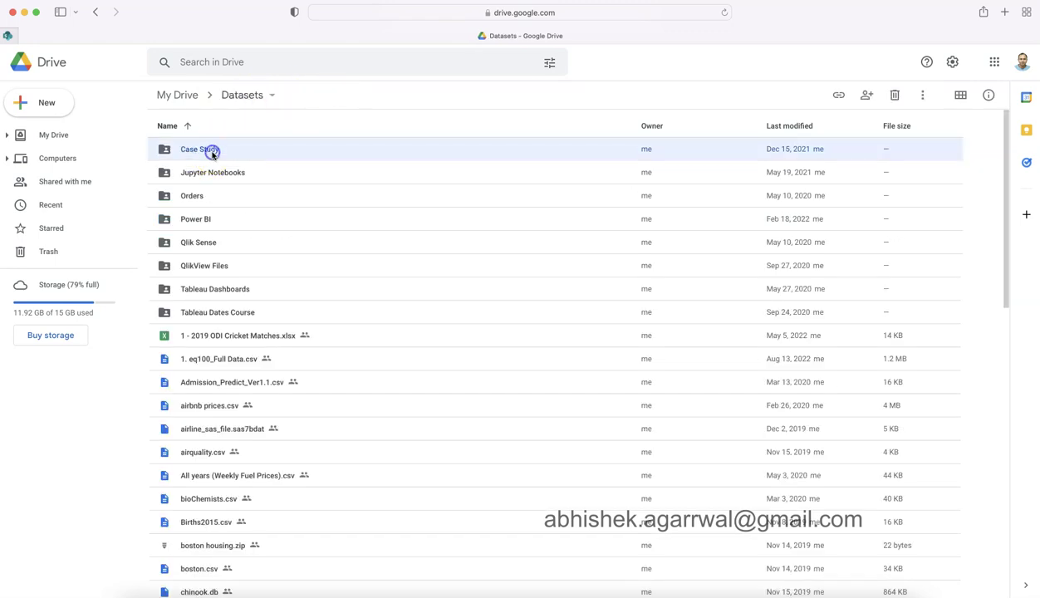
{"action": "double_click", "coordinate": [212, 153]}
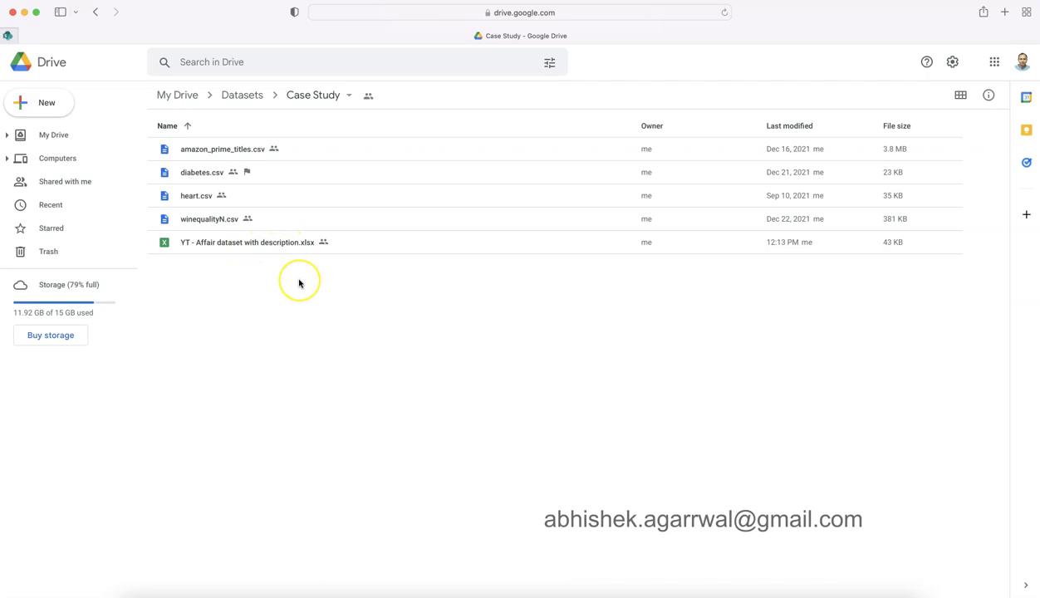
Switch back to the Excel workbook and examine the unnamed column A and the affairs column header
{"action": "key", "text": "super+Tab"}
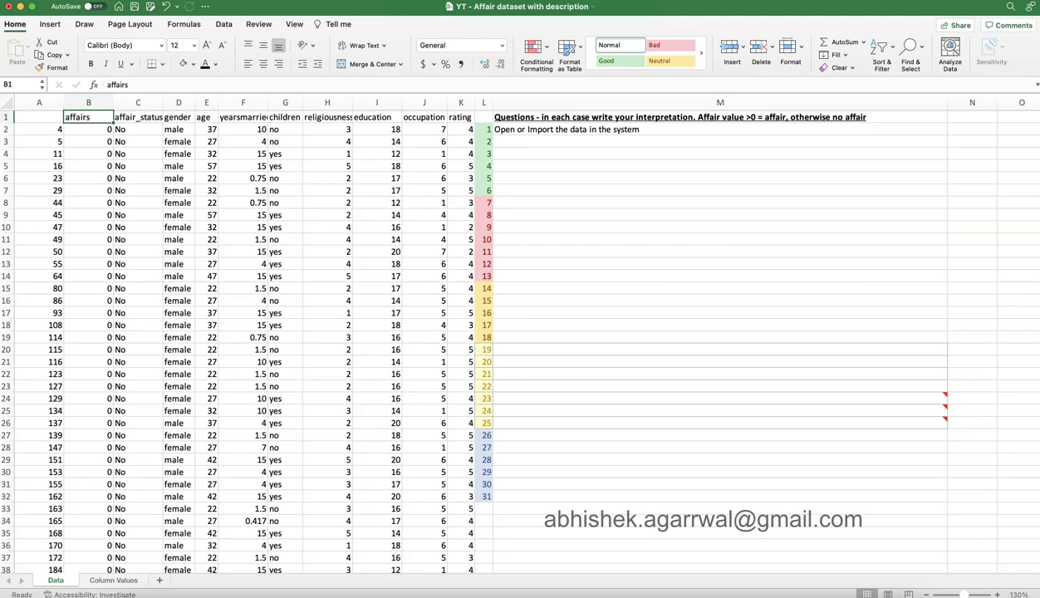
{"action": "left_click", "coordinate": [39, 102]}
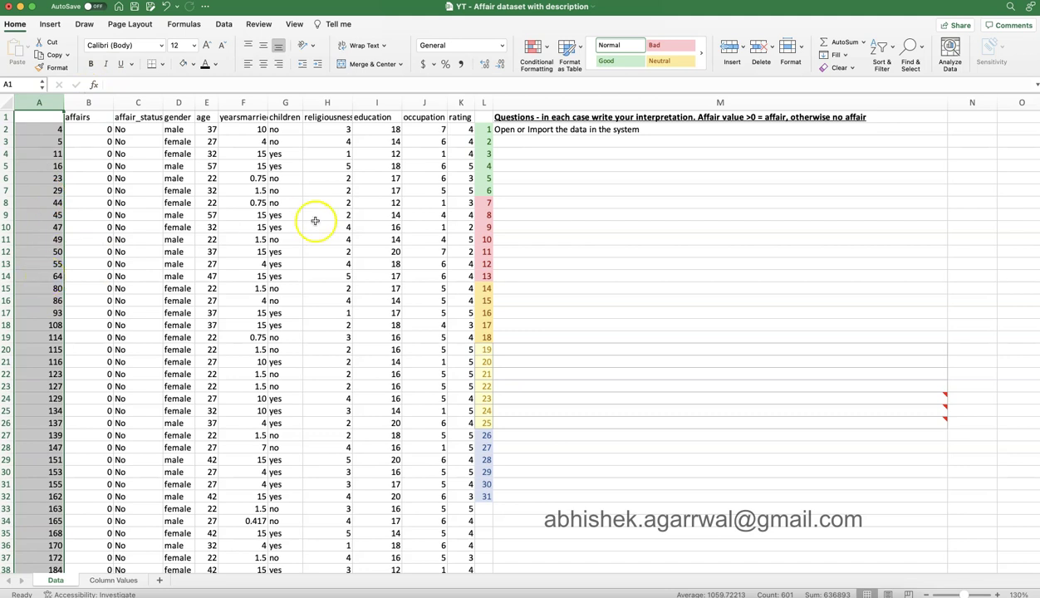
{"action": "left_click", "coordinate": [51, 166]}
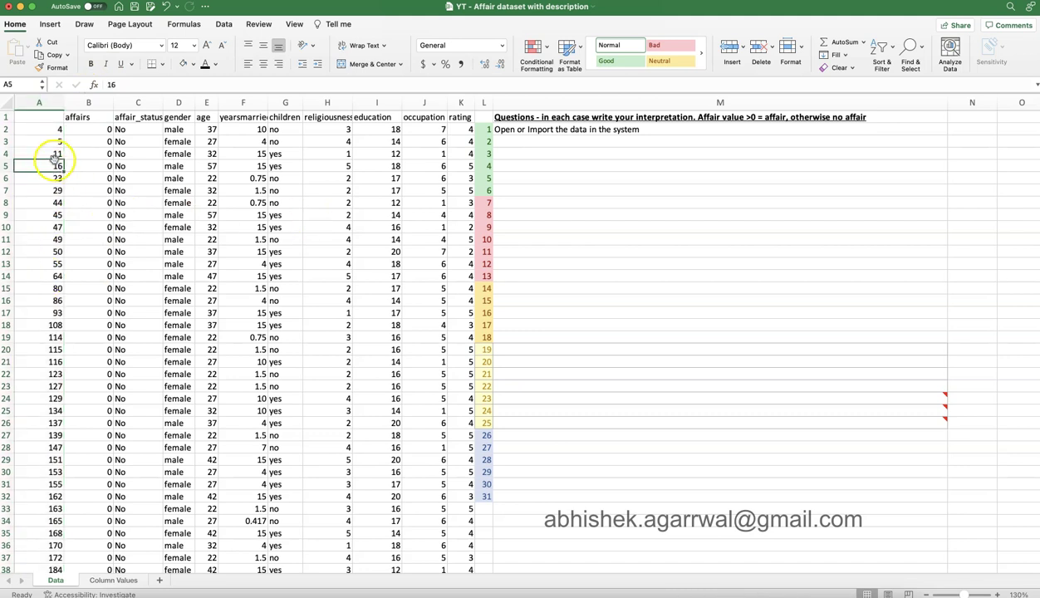
{"action": "left_click", "coordinate": [48, 105]}
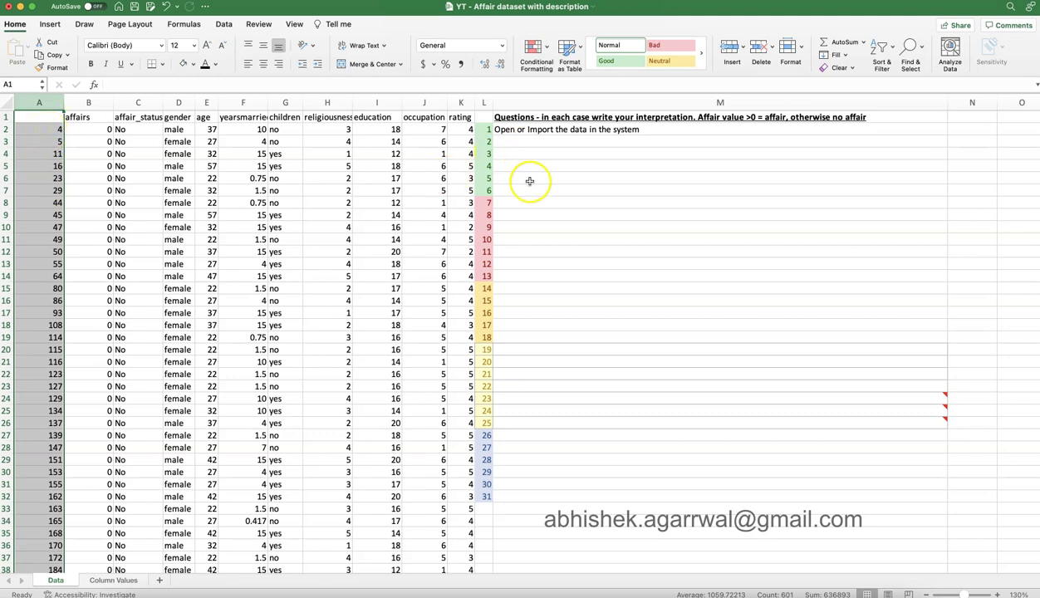
{"action": "left_click", "coordinate": [98, 118]}
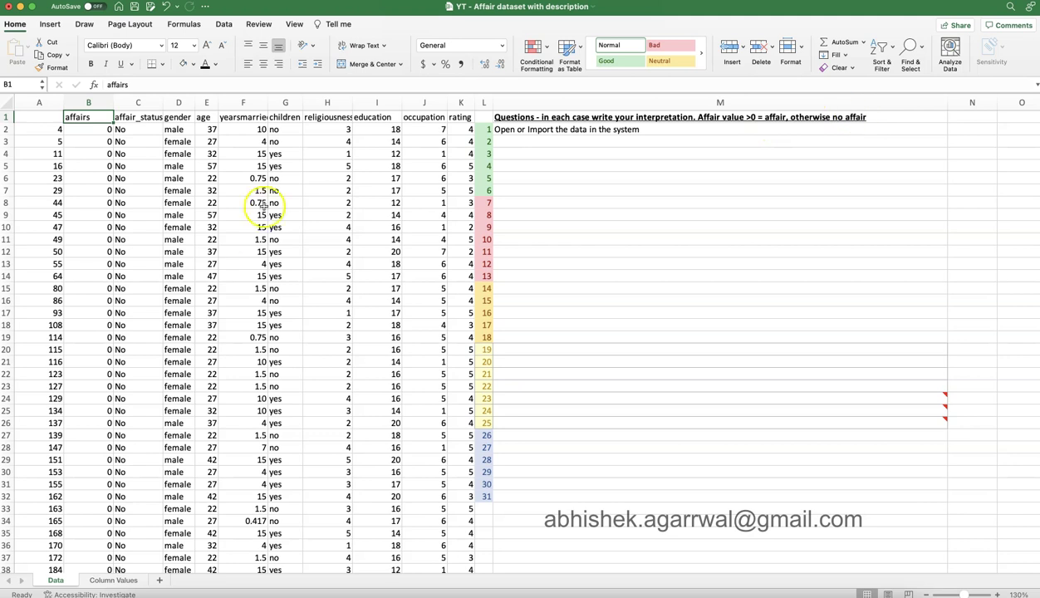
{"action": "left_click", "coordinate": [878, 52]}
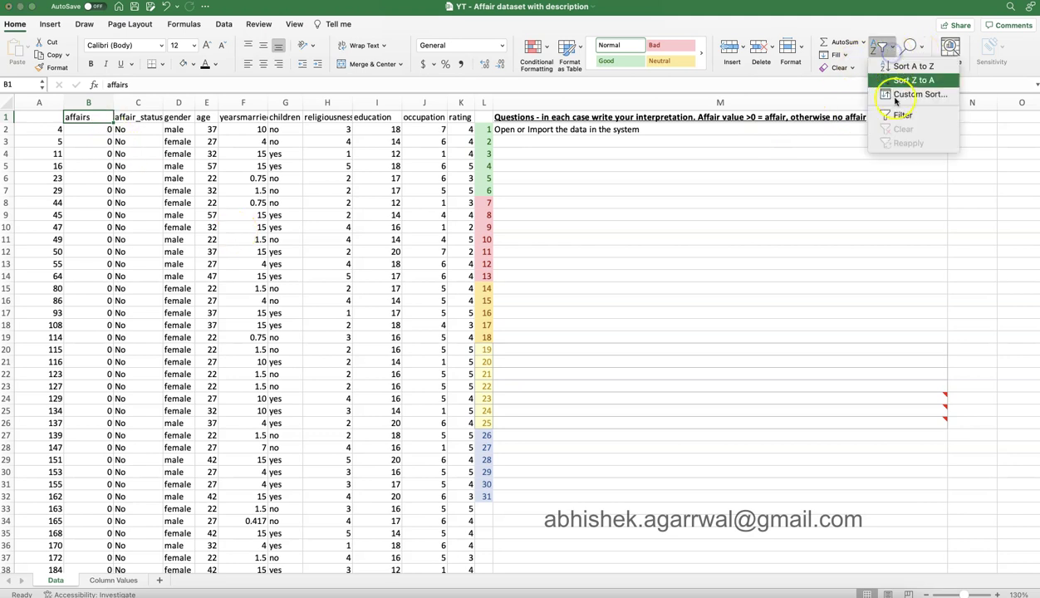
{"action": "left_click", "coordinate": [882, 113]}
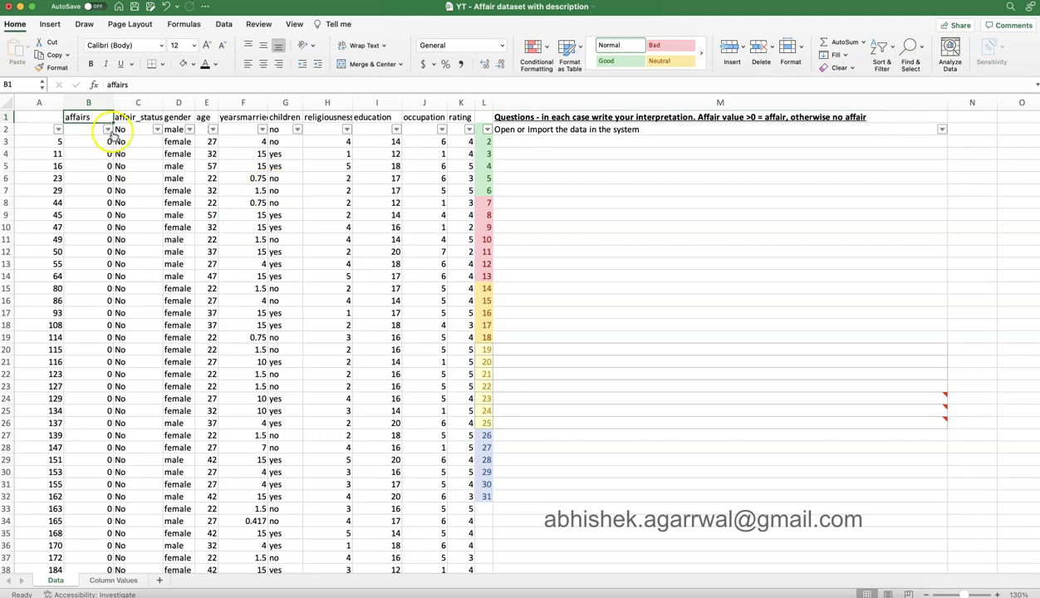
{"action": "key", "text": "super+z"}
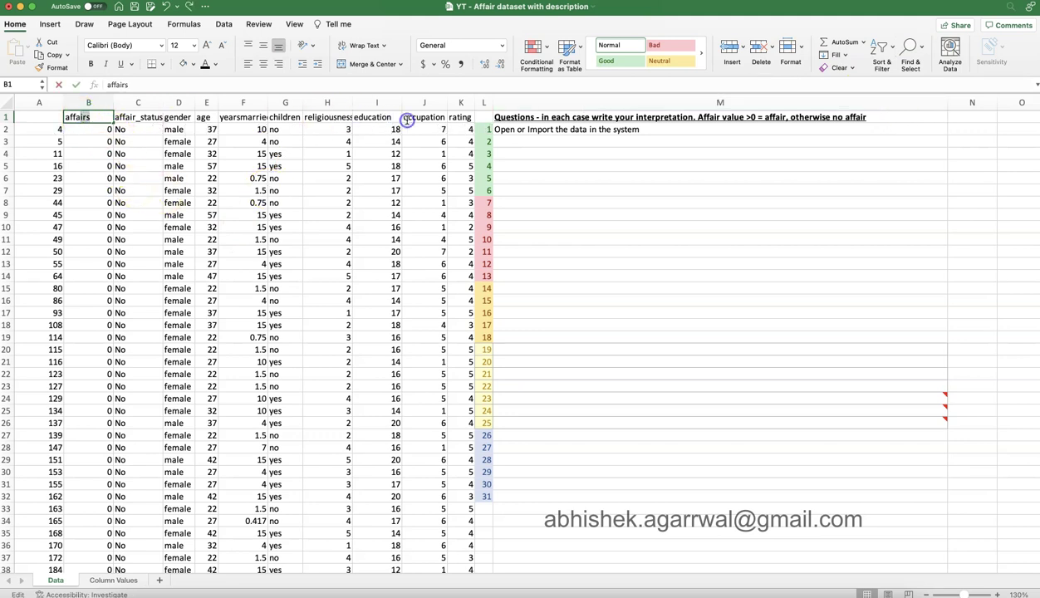
Add filters to the header row from affairs through rating, covering the data down to the last row
{"action": "key", "text": "shift+Right"}
{"action": "key", "text": "shift+Right"}
{"action": "key", "text": "shift+Right"}
{"action": "key", "text": "shift+Right"}
{"action": "key", "text": "shift+Right"}
{"action": "key", "text": "shift+Right"}
{"action": "key", "text": "shift+Right"}
{"action": "key", "text": "shift+Right"}
{"action": "key", "text": "shift+Right"}
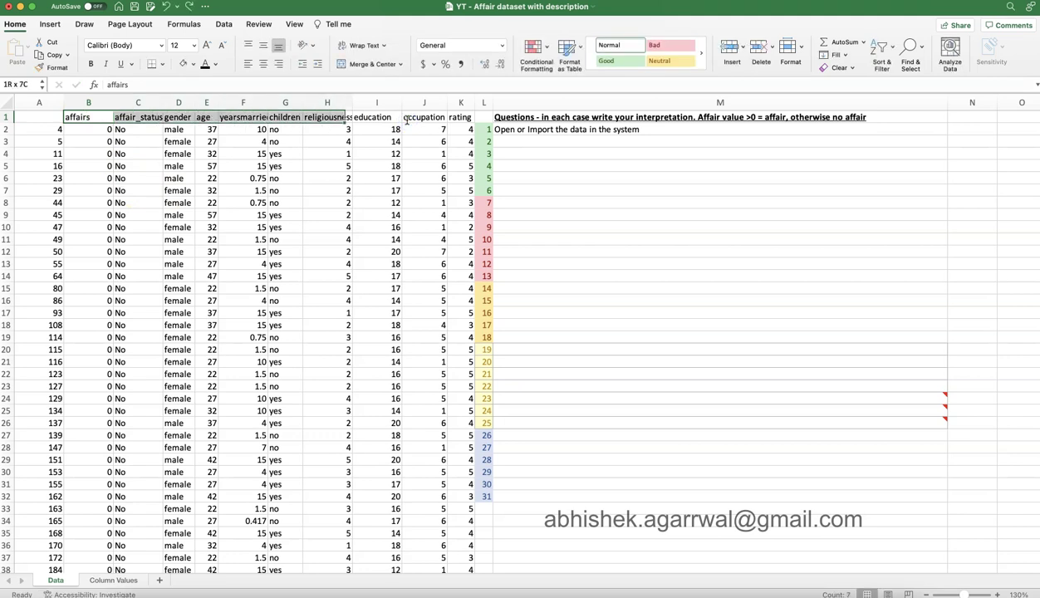
{"action": "key", "text": "ctrl+shift+Down"}
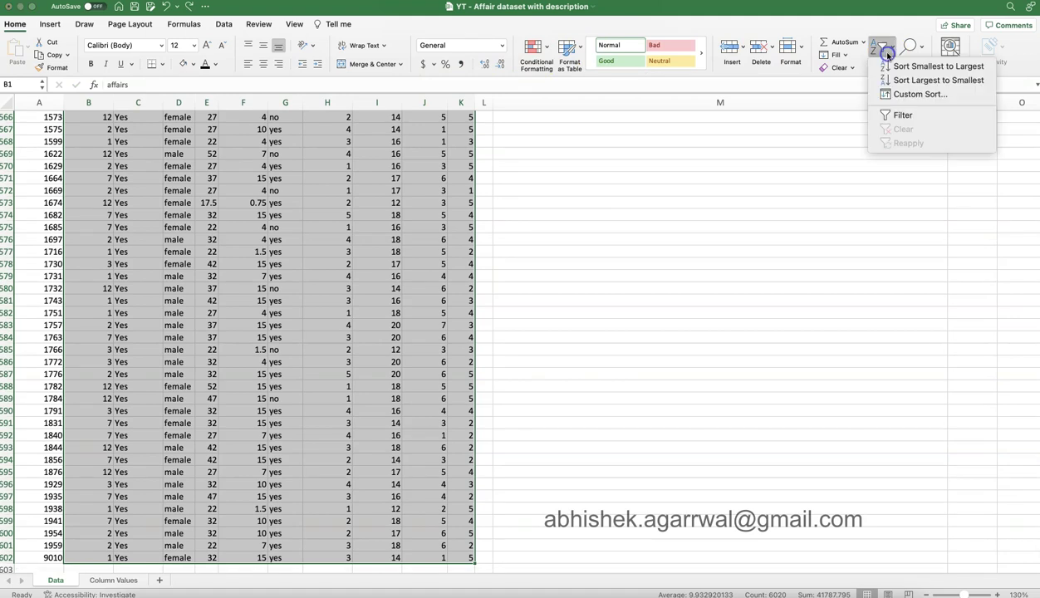
{"action": "left_click", "coordinate": [894, 116]}
{"action": "scroll", "coordinate": [894, 119], "scroll_direction": "up", "scroll_amount": 20}
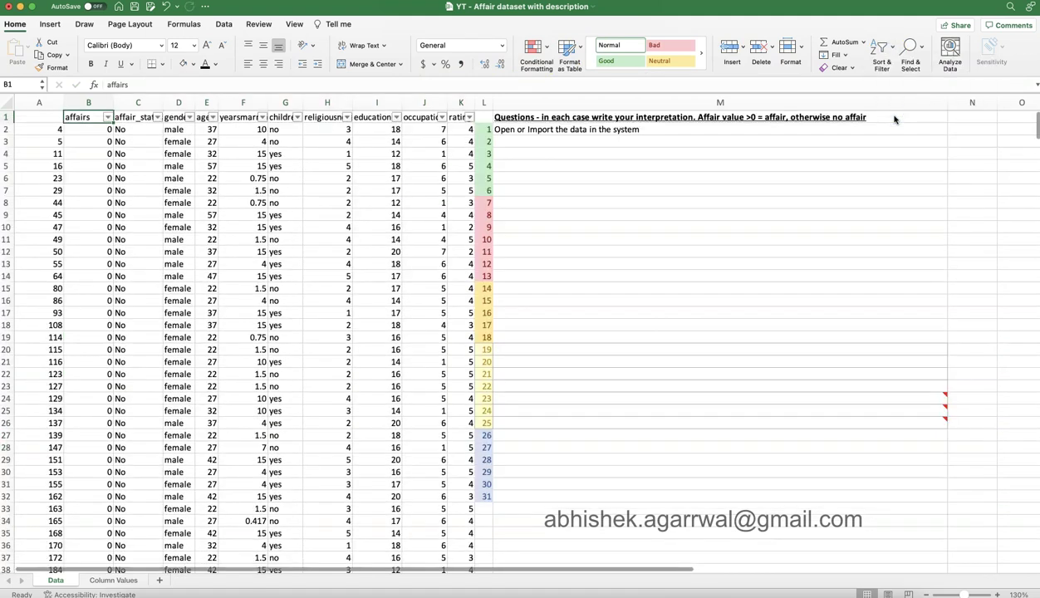
Review the distinct values in the affairs column's filter list without applying a filter
{"action": "left_click", "coordinate": [107, 118]}
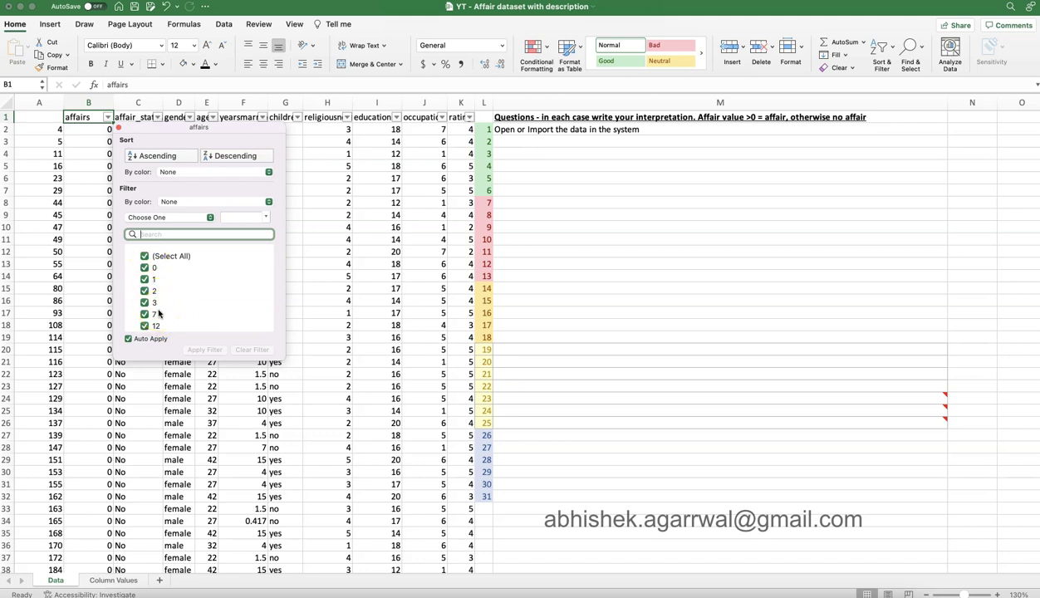
{"action": "key", "text": "Escape"}
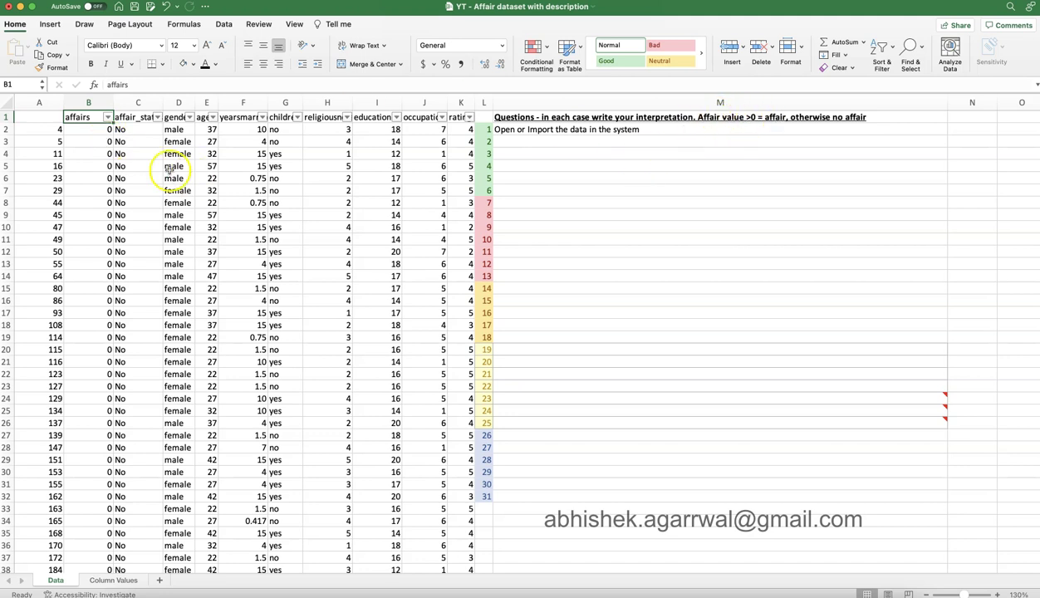
{"action": "left_click", "coordinate": [108, 117]}
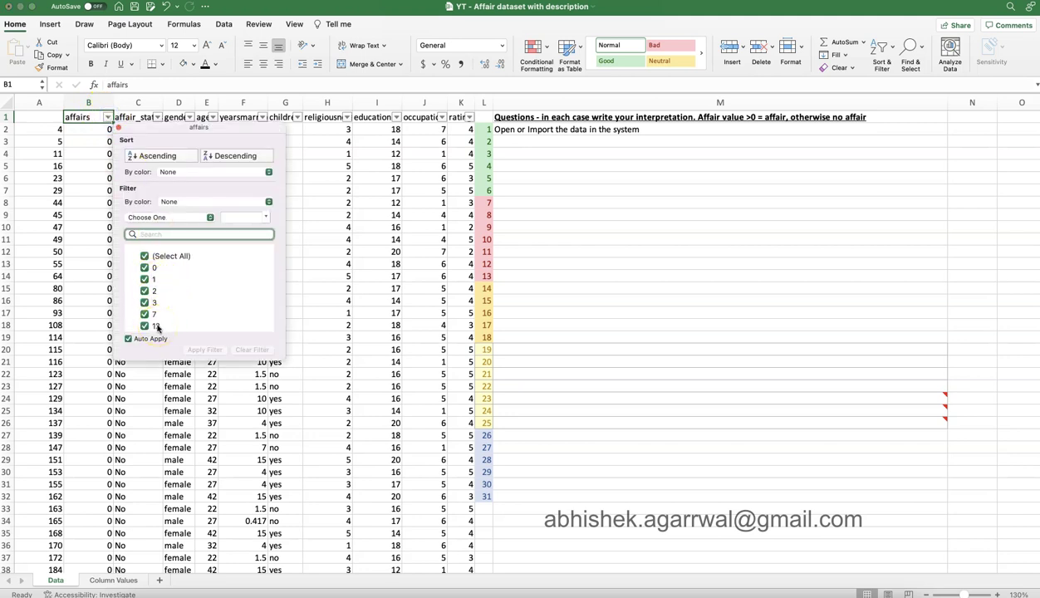
{"action": "key", "text": "Escape"}
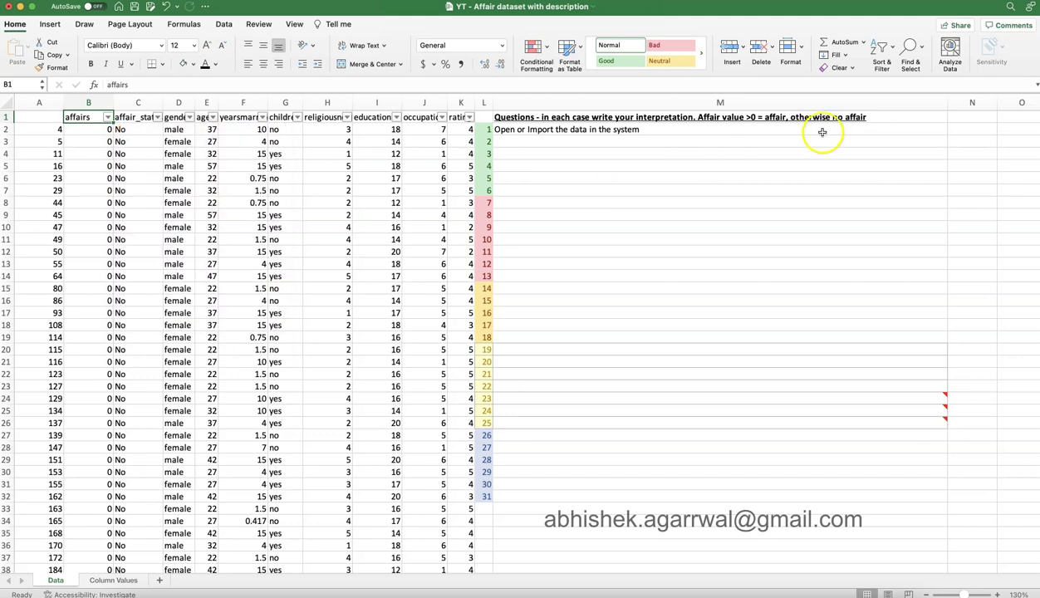
Review the values in the affair_status column's filter list, close it, and select the first affairs value
{"action": "left_click", "coordinate": [144, 121]}
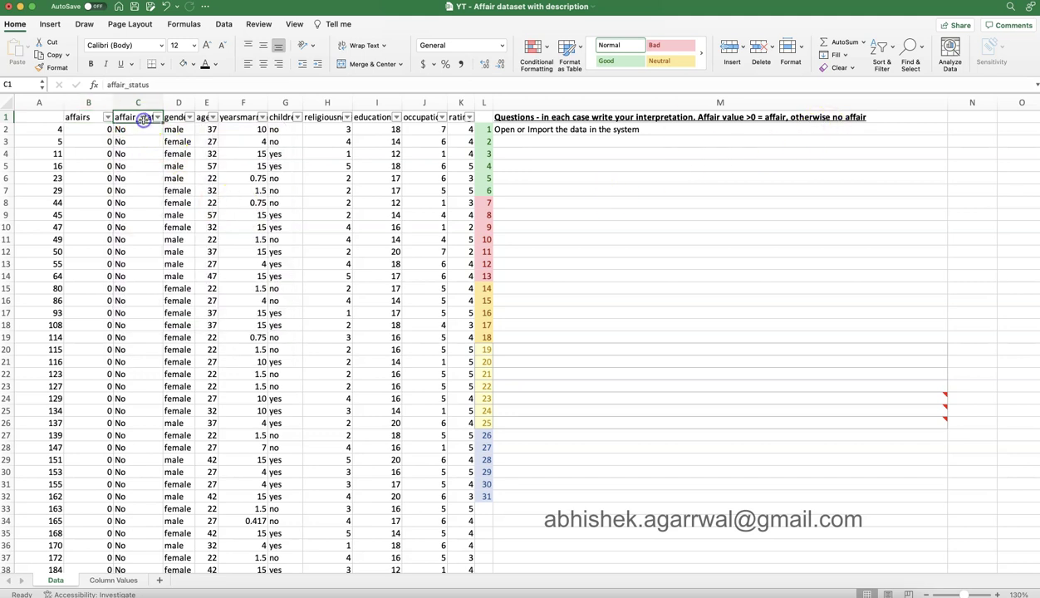
{"action": "left_click", "coordinate": [157, 118]}
{"action": "left_click", "coordinate": [202, 279]}
{"action": "key", "text": "Escape"}
{"action": "left_click", "coordinate": [97, 133]}
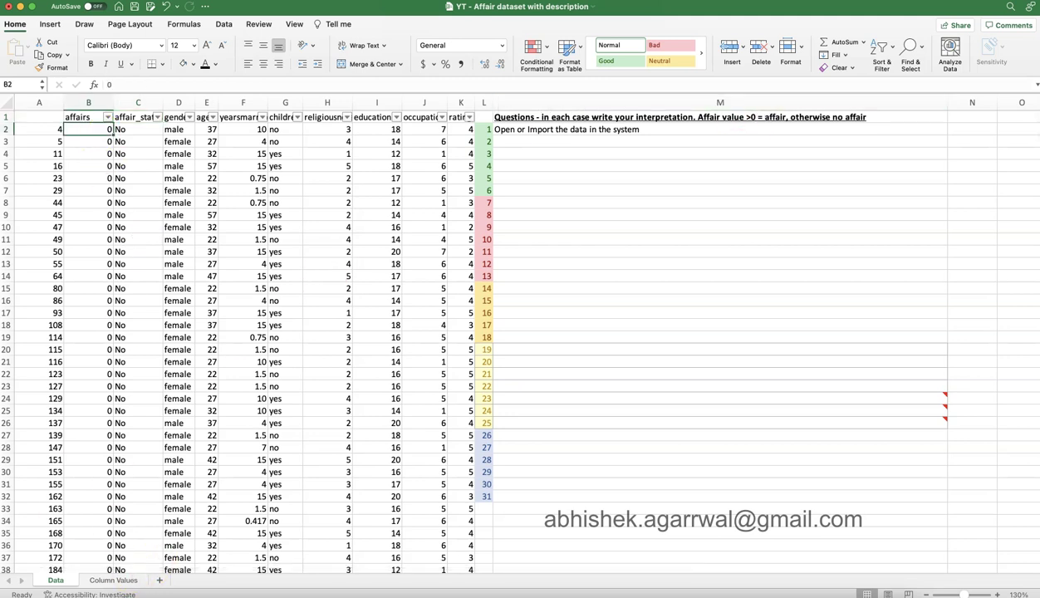
Read the full affairs coding description on the Column Values sheet, enlarging the text for legibility
{"action": "left_click", "coordinate": [113, 581]}
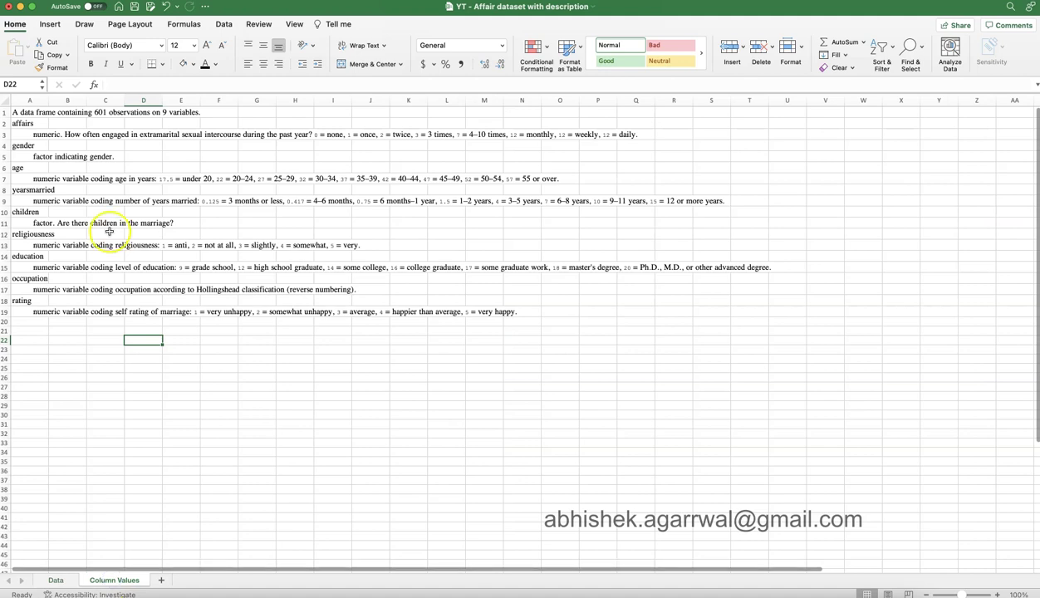
{"action": "scroll", "coordinate": [108, 232], "scroll_direction": "up", "scroll_amount": 5}
{"action": "scroll", "coordinate": [110, 231], "scroll_direction": "up", "scroll_amount": 1}
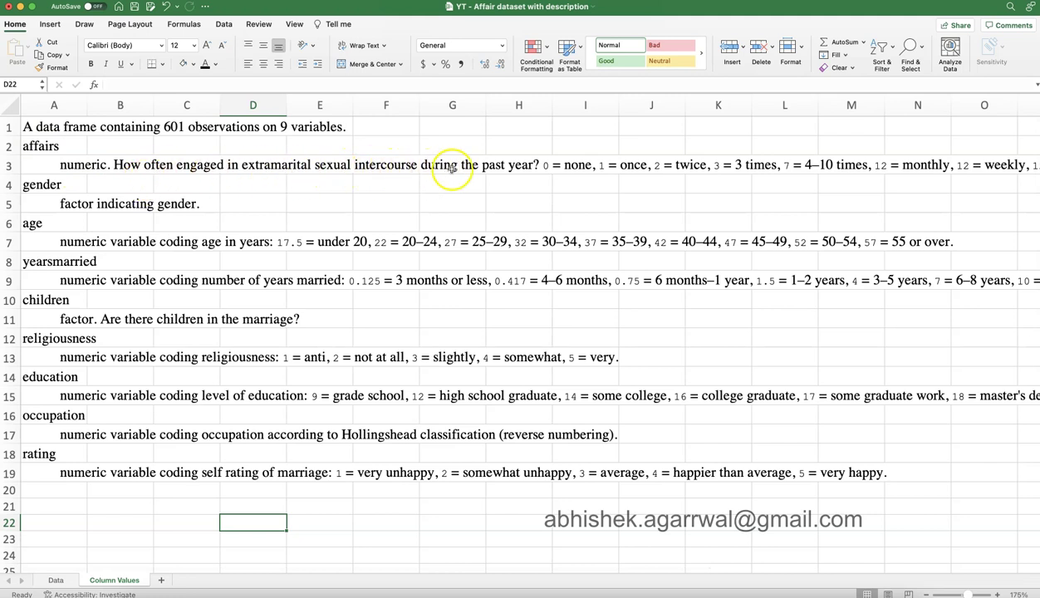
{"action": "scroll", "coordinate": [494, 165], "scroll_direction": "right", "scroll_amount": 5}
{"action": "scroll", "coordinate": [503, 165], "scroll_direction": "right", "scroll_amount": 1}
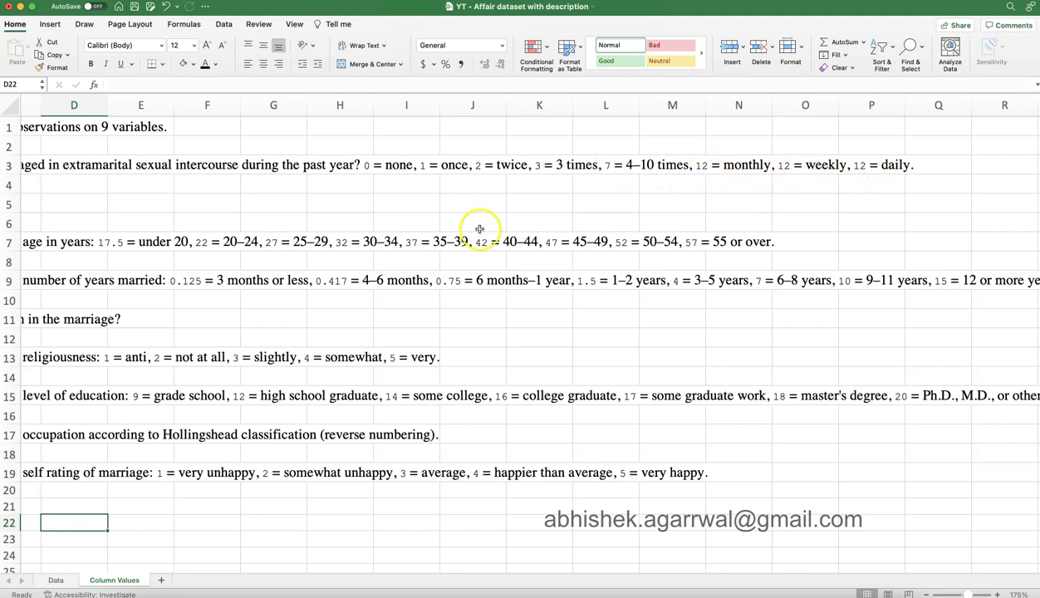
{"action": "scroll", "coordinate": [452, 228], "scroll_direction": "left", "scroll_amount": 5}
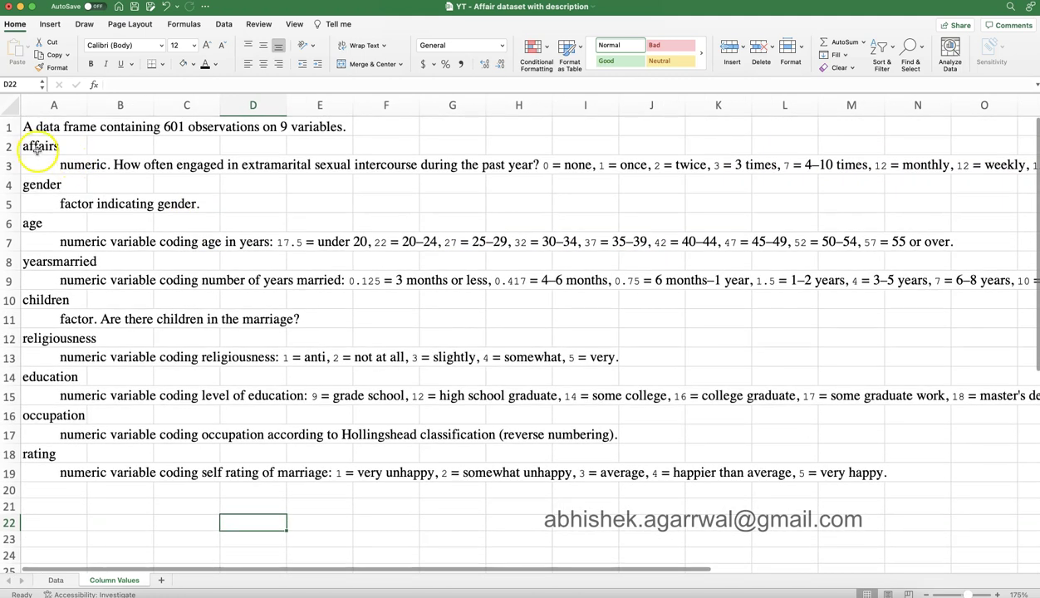
{"action": "left_click", "coordinate": [39, 148]}
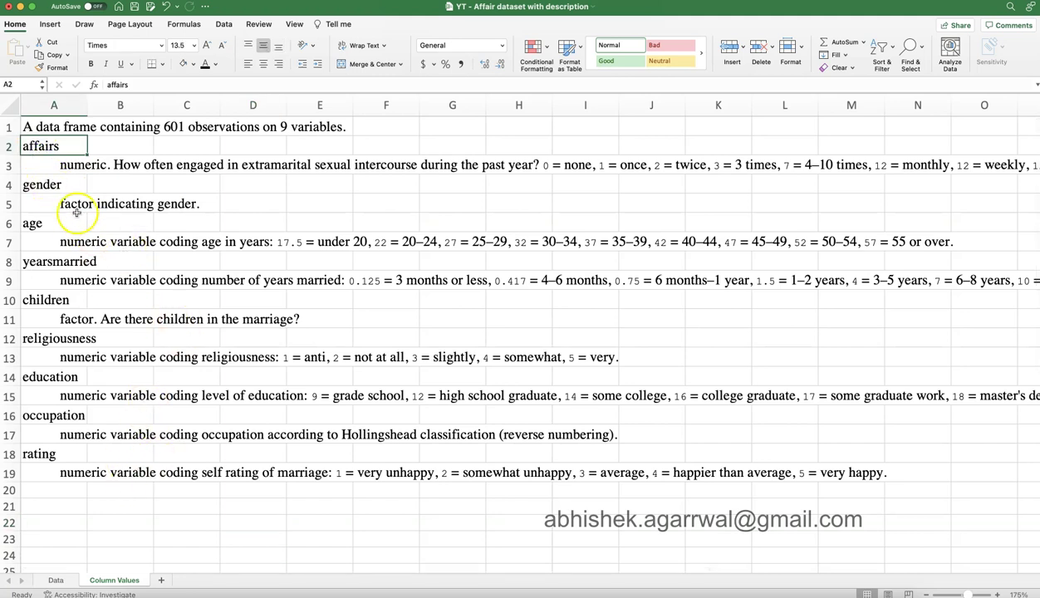
Return to the Data sheet and inspect the affair_status, gender and age columns
{"action": "left_click", "coordinate": [72, 585]}
{"action": "left_click", "coordinate": [133, 130]}
{"action": "left_click", "coordinate": [178, 126]}
{"action": "left_click", "coordinate": [212, 118]}
{"action": "left_click", "coordinate": [212, 117]}
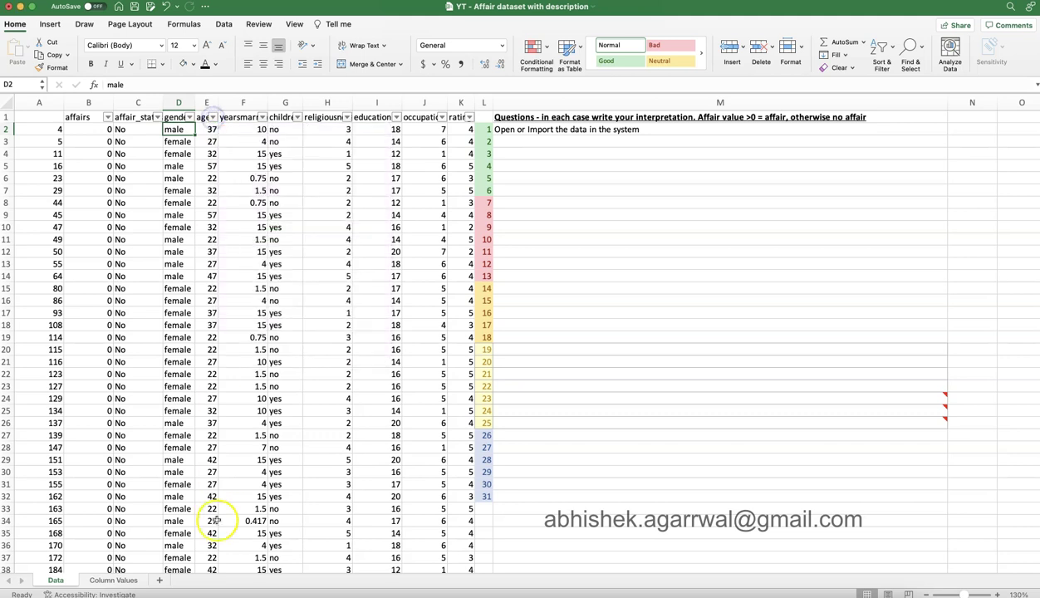
Read the age coding description on the Column Values sheet, going through the age bands along its row
{"action": "left_click", "coordinate": [124, 580]}
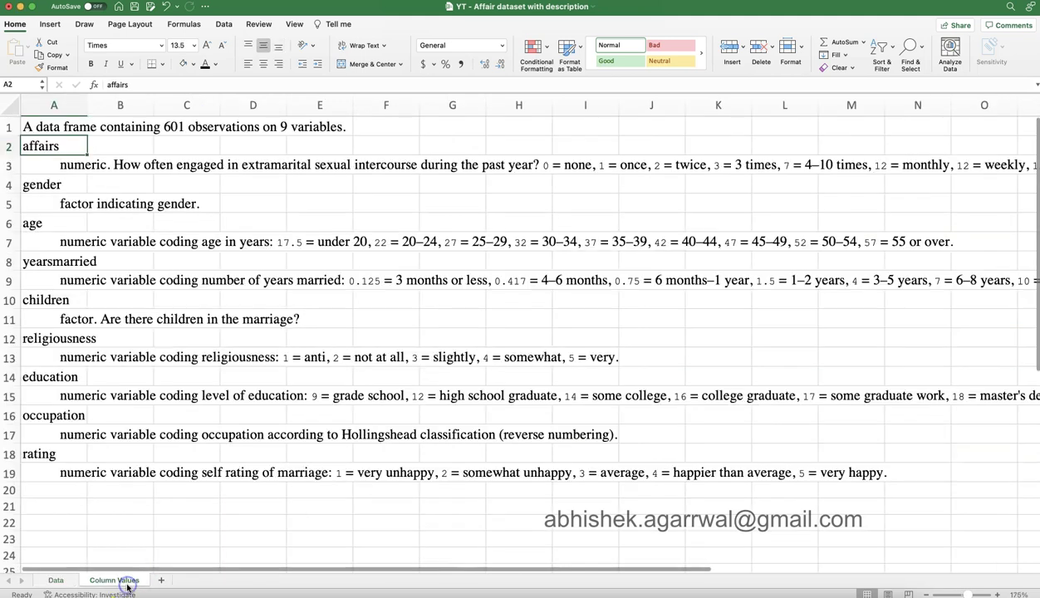
{"action": "left_click", "coordinate": [73, 246]}
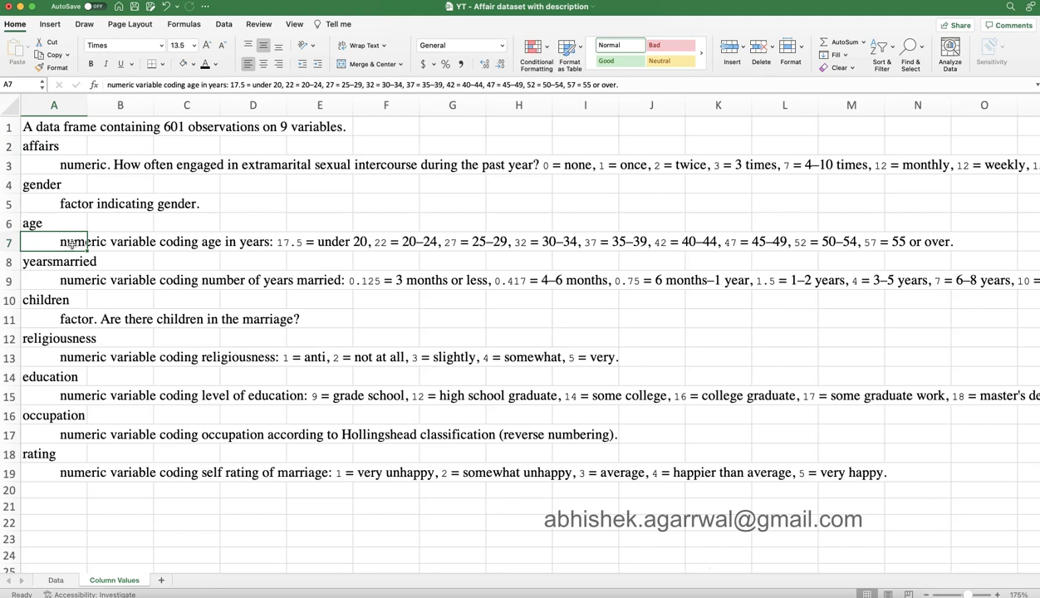
{"action": "key", "text": "Right"}
{"action": "key", "text": "Right"}
{"action": "key", "text": "Right"}
{"action": "key", "text": "Right"}
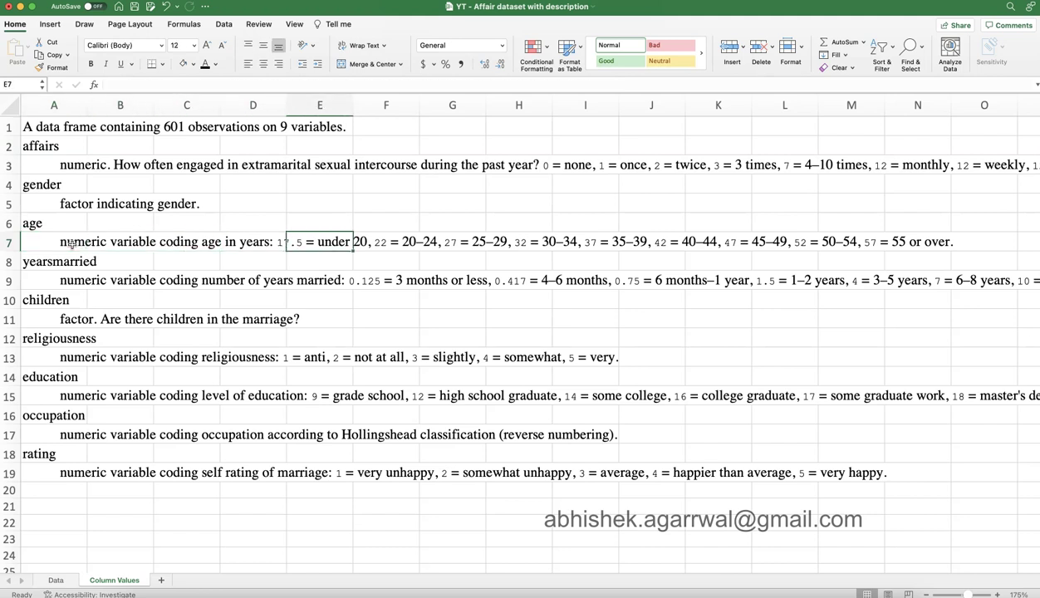
{"action": "key", "text": "Right"}
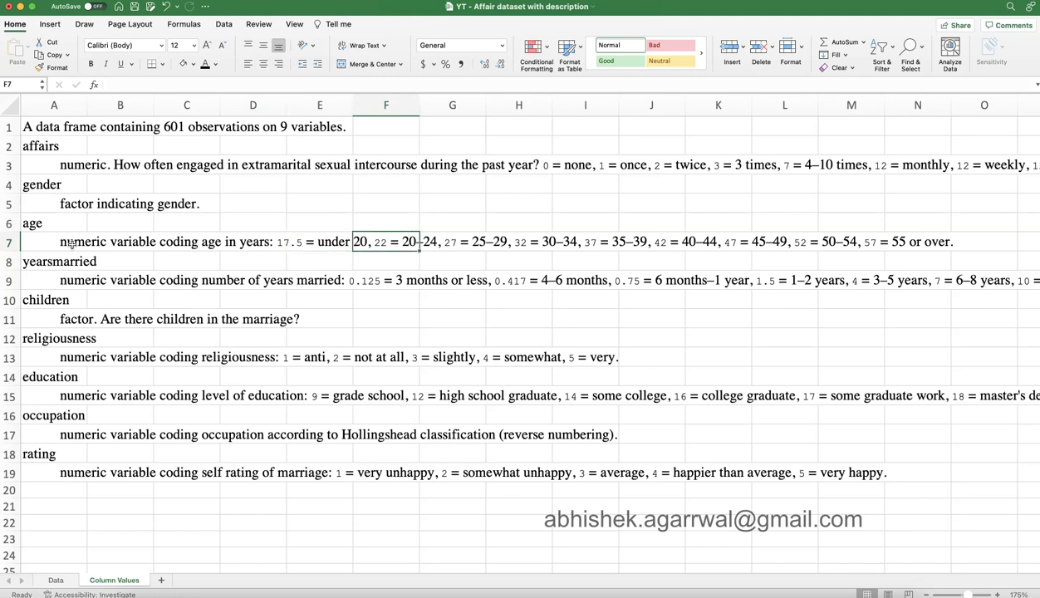
{"action": "key", "text": "Right"}
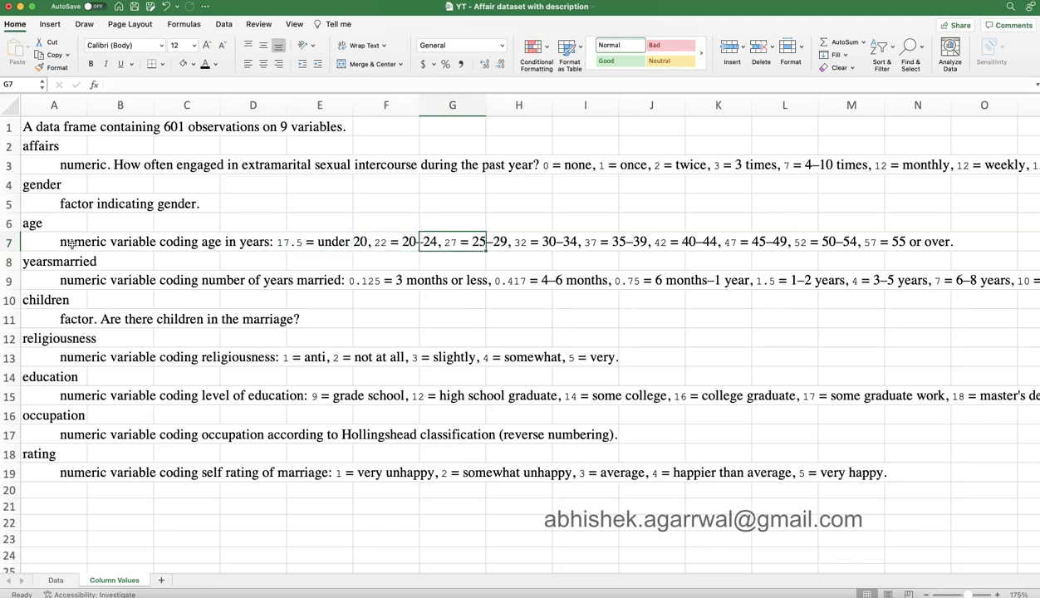
Review the values in the age column's filter list on the Data sheet, close it, and return to the Column Values sheet
{"action": "left_click", "coordinate": [70, 585]}
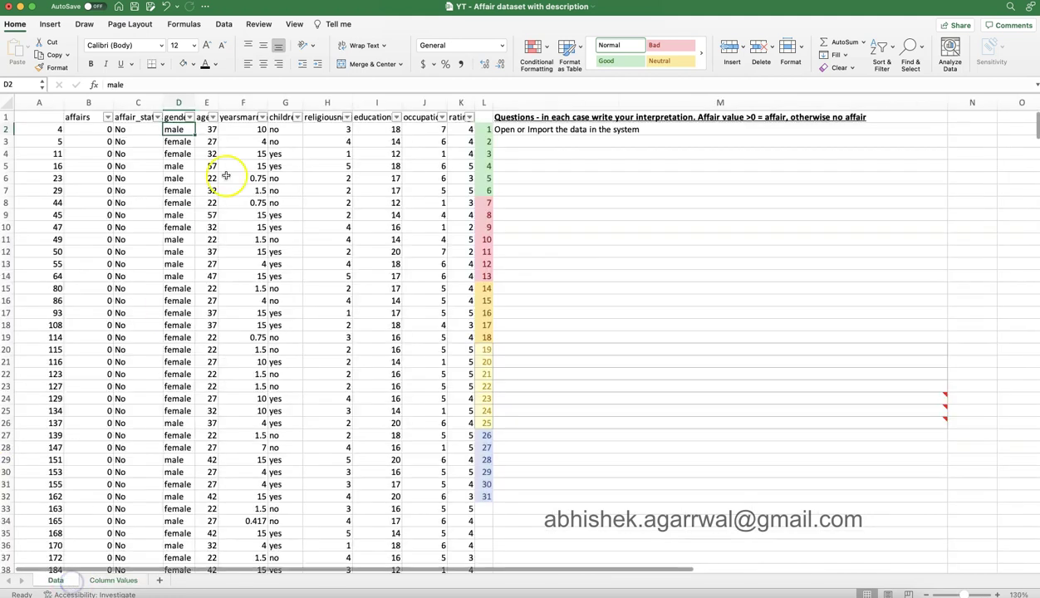
{"action": "left_click", "coordinate": [212, 117]}
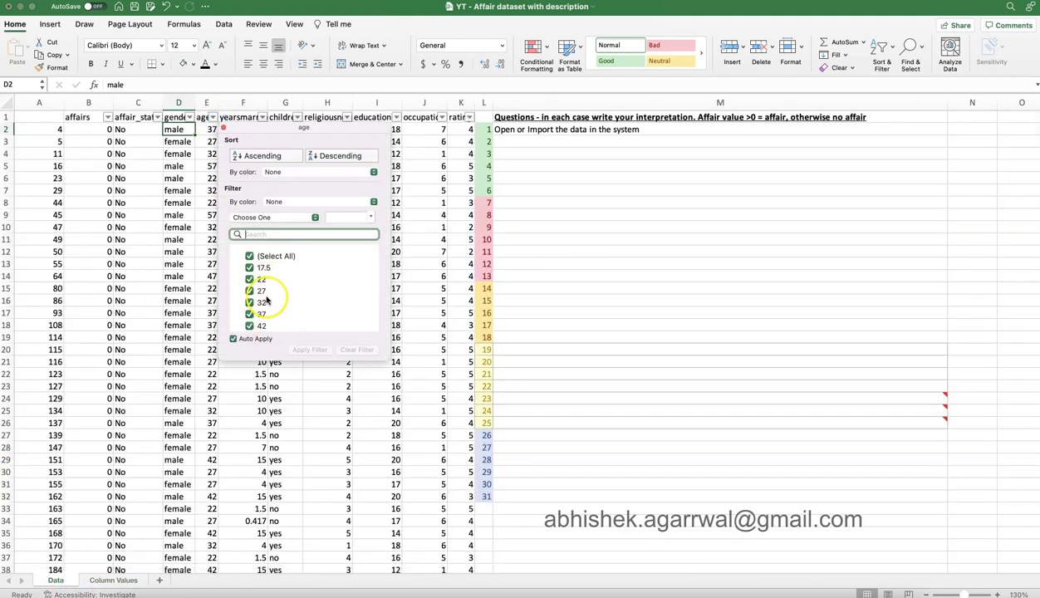
{"action": "scroll", "coordinate": [264, 299], "scroll_direction": "down", "scroll_amount": 3}
{"action": "key", "text": "Escape"}
{"action": "left_click", "coordinate": [146, 581]}
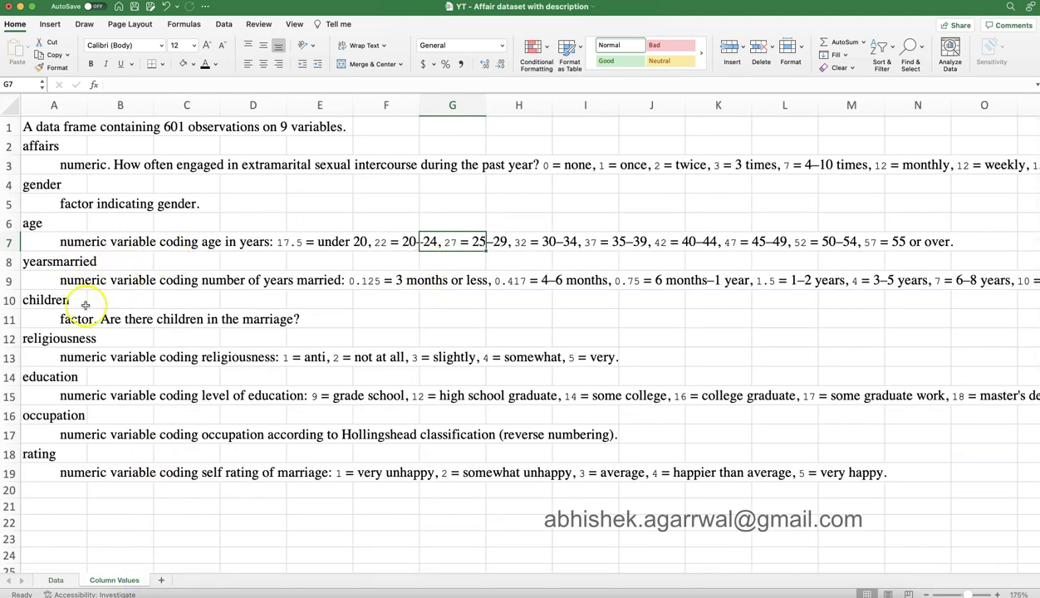
Review the yearsmarried column's filter values on the Data sheet, and read the matching coding description on the Column Values sheet
{"action": "left_click", "coordinate": [71, 581]}
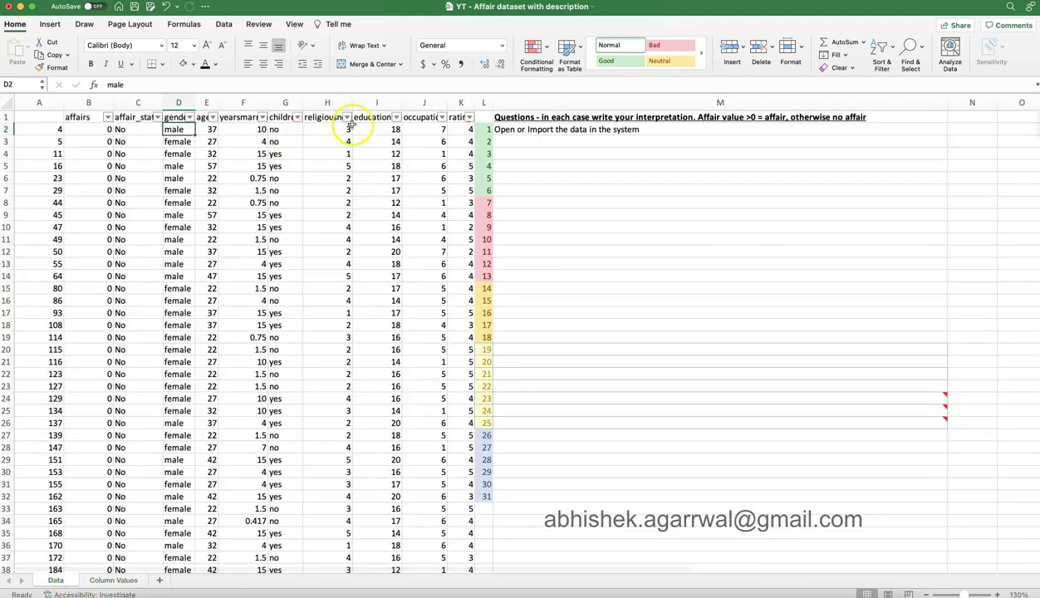
{"action": "left_click", "coordinate": [262, 119]}
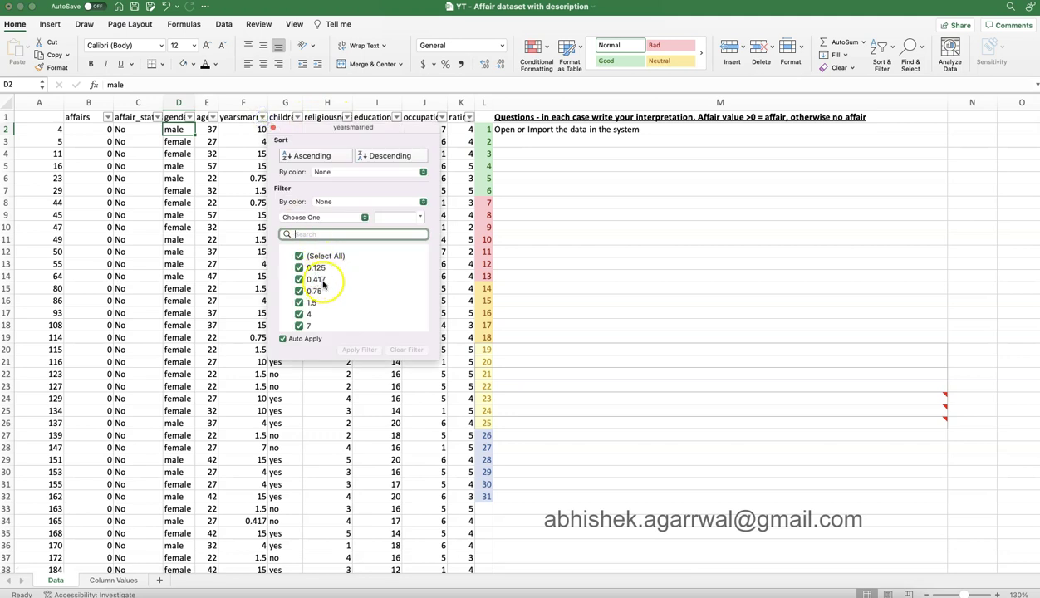
{"action": "left_click", "coordinate": [124, 582]}
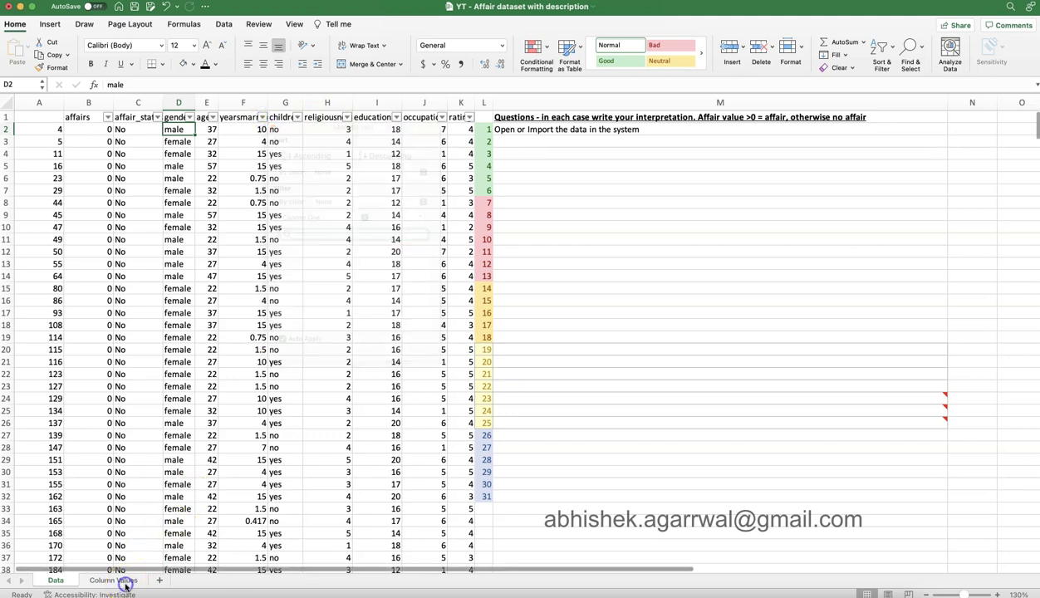
{"action": "left_click", "coordinate": [116, 580]}
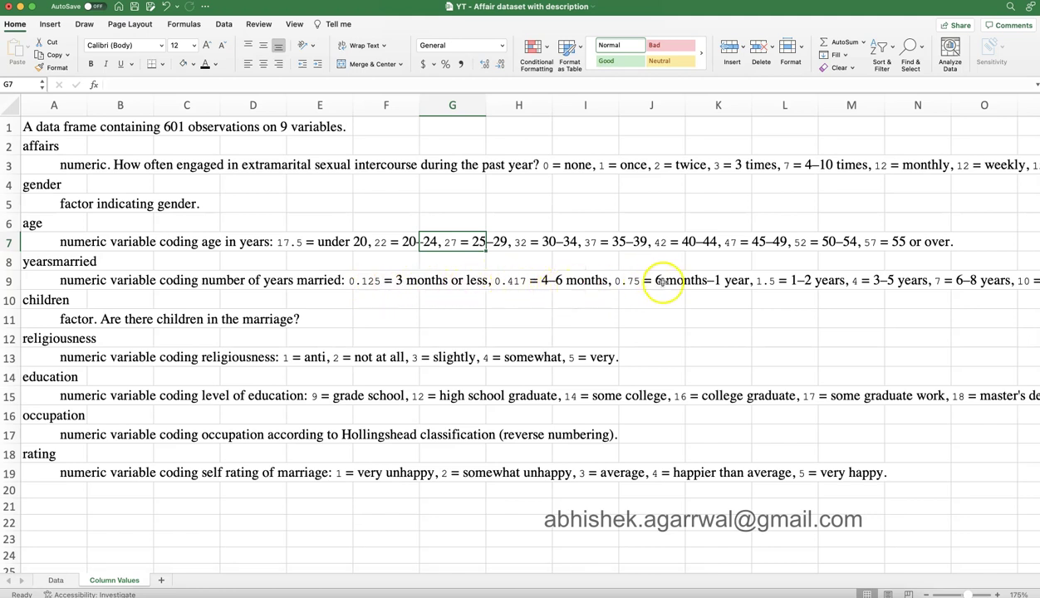
{"action": "scroll", "coordinate": [662, 288], "scroll_direction": "right", "scroll_amount": 5}
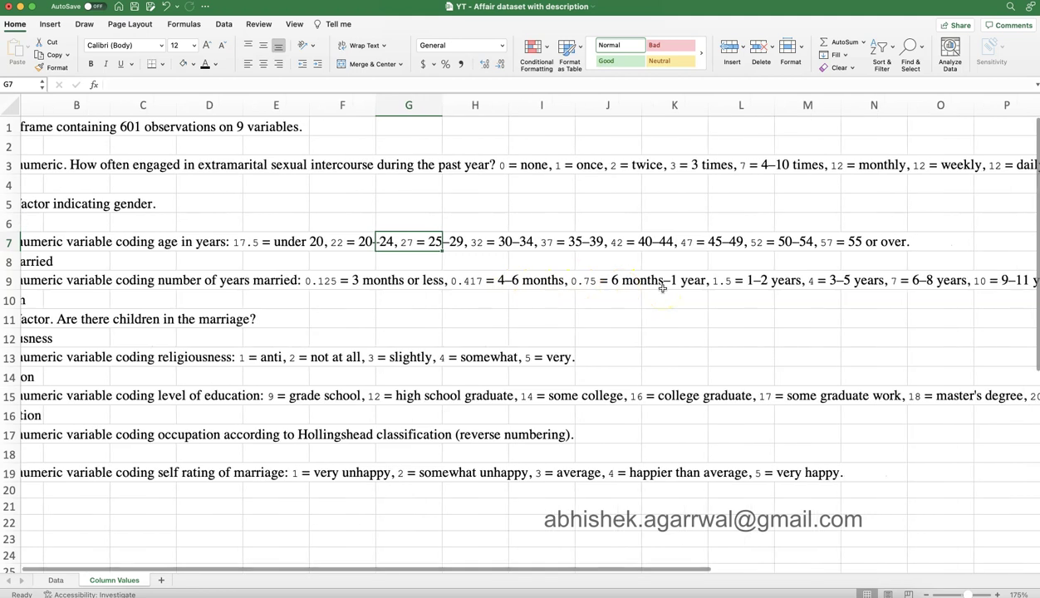
{"action": "scroll", "coordinate": [662, 288], "scroll_direction": "left", "scroll_amount": 5}
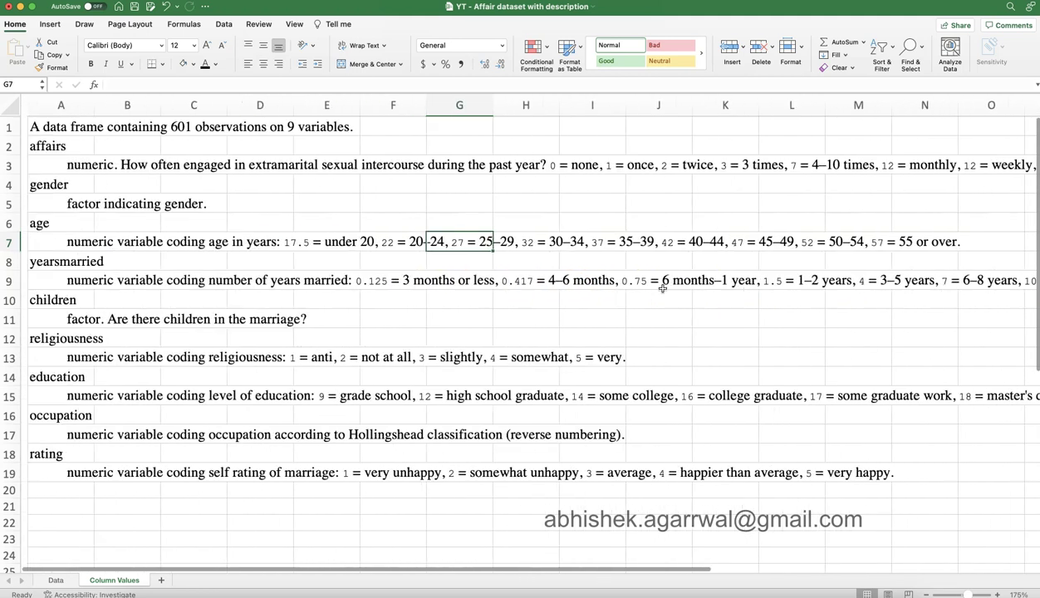
Select the children label on the Column Values sheet and check the children column's filter on the Data sheet
{"action": "left_click", "coordinate": [60, 303]}
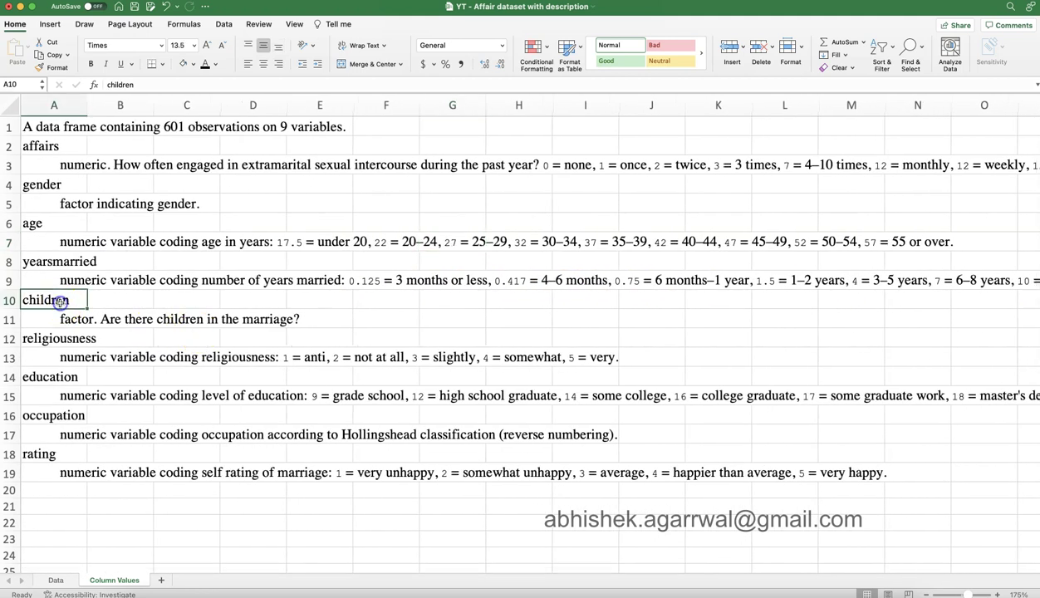
{"action": "left_click", "coordinate": [59, 581]}
{"action": "left_click", "coordinate": [297, 118]}
Inspect the religiousness column on the Data sheet and read its coding description on the Column Values sheet
{"action": "left_click", "coordinate": [325, 131]}
{"action": "left_click", "coordinate": [327, 126]}
{"action": "left_click", "coordinate": [329, 117]}
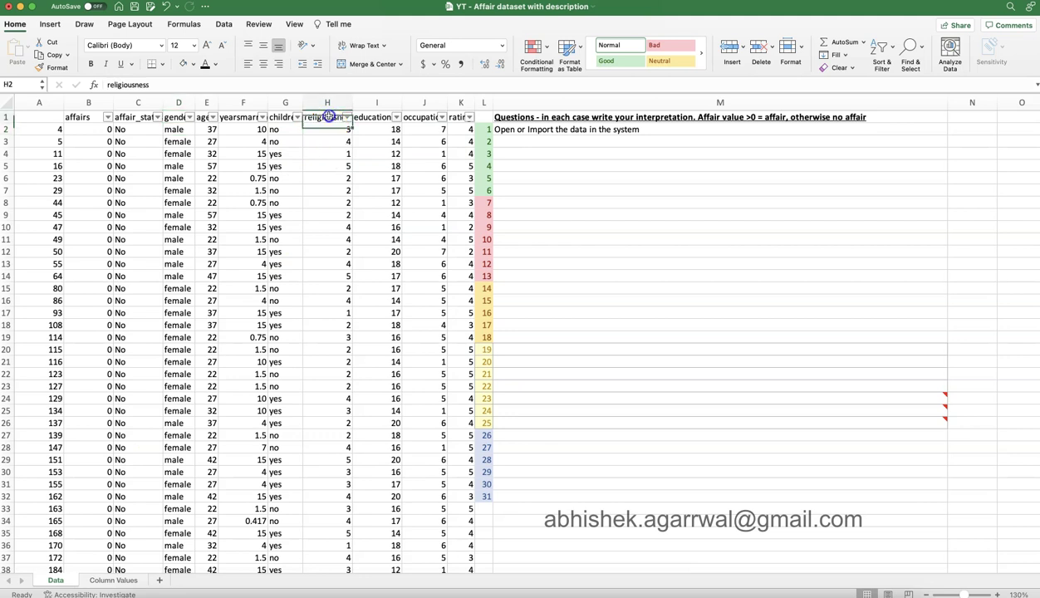
{"action": "left_click", "coordinate": [120, 581]}
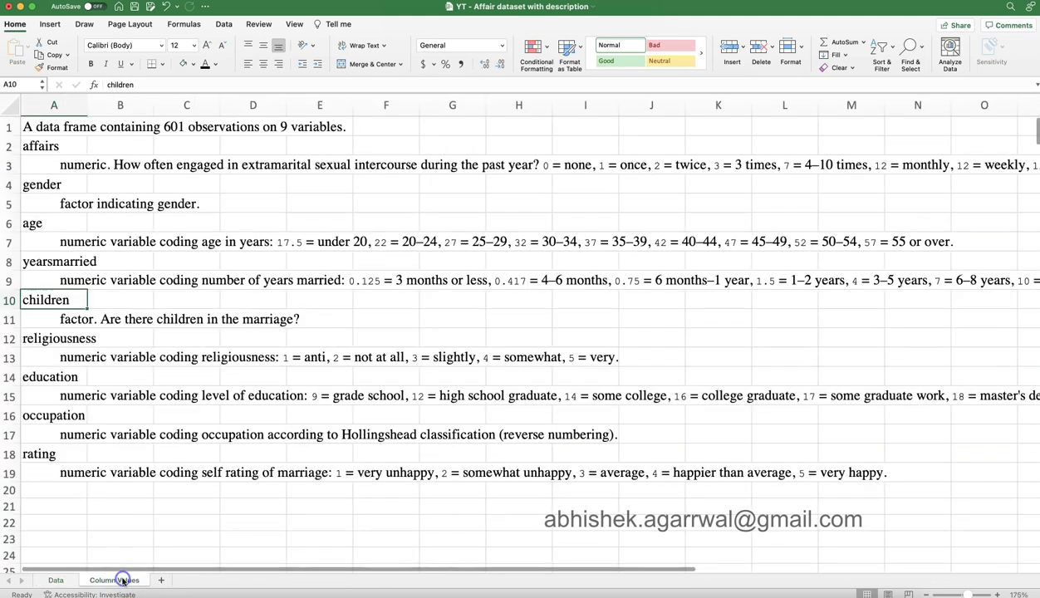
{"action": "left_click", "coordinate": [64, 344]}
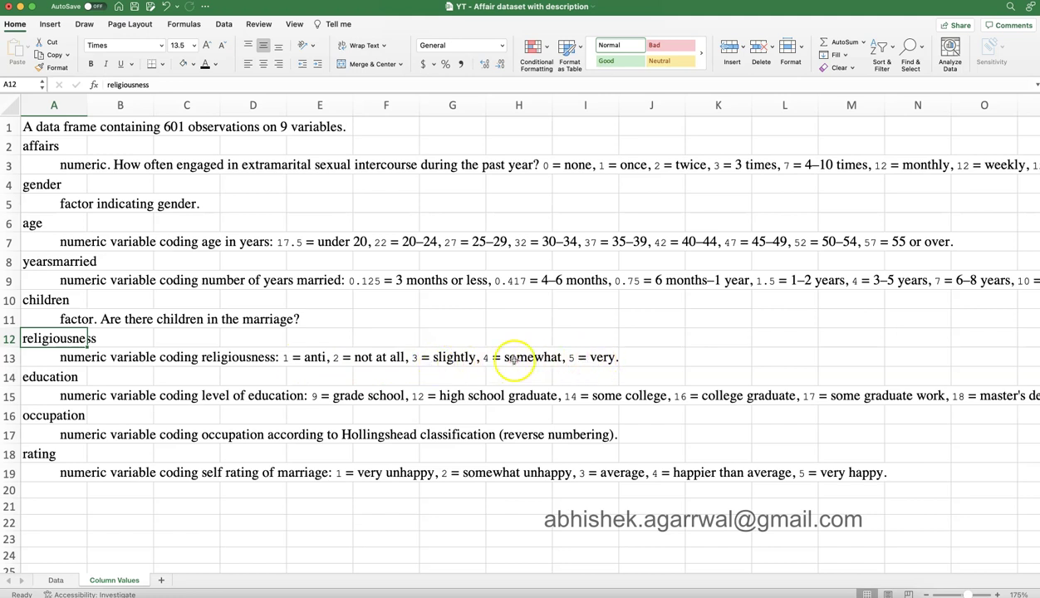
Select the education header on the Data sheet and read the full education coding row on the Column Values sheet
{"action": "left_click", "coordinate": [56, 579]}
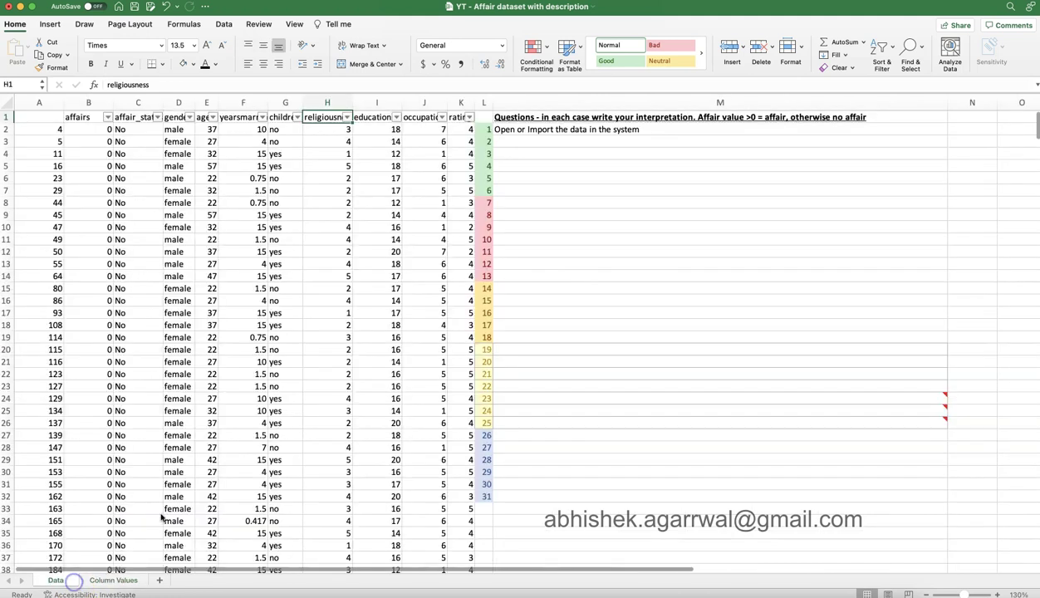
{"action": "left_click", "coordinate": [375, 122]}
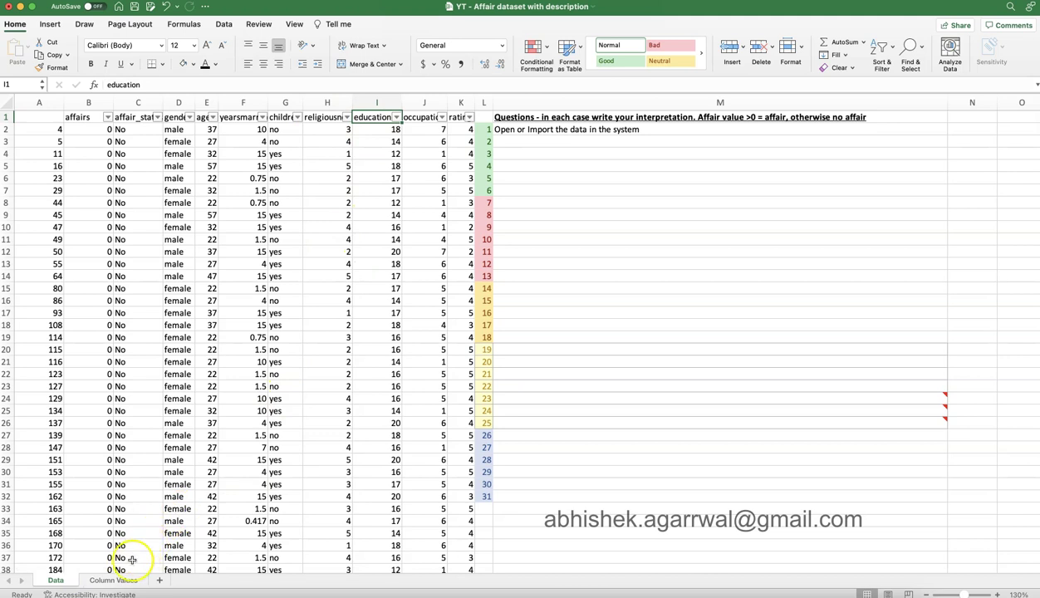
{"action": "left_click", "coordinate": [114, 580]}
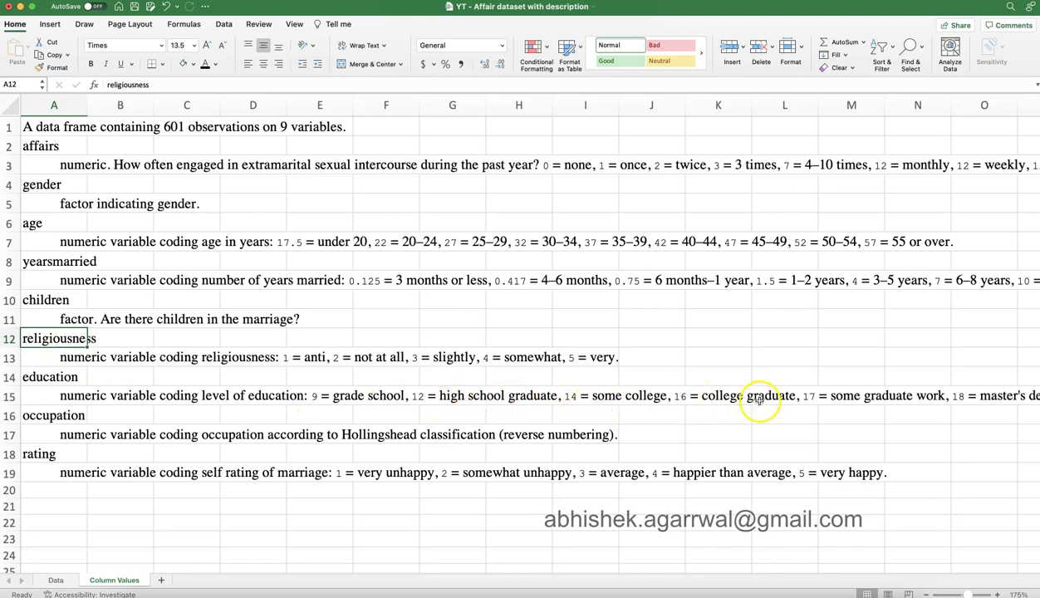
{"action": "scroll", "coordinate": [852, 402], "scroll_direction": "right", "scroll_amount": 8}
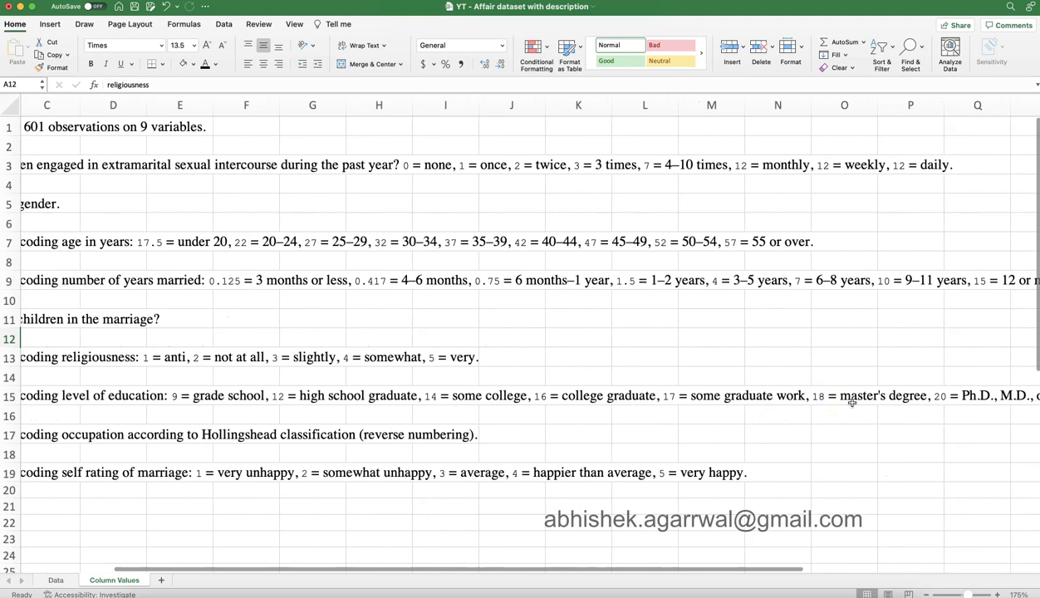
{"action": "scroll", "coordinate": [851, 401], "scroll_direction": "right", "scroll_amount": 5}
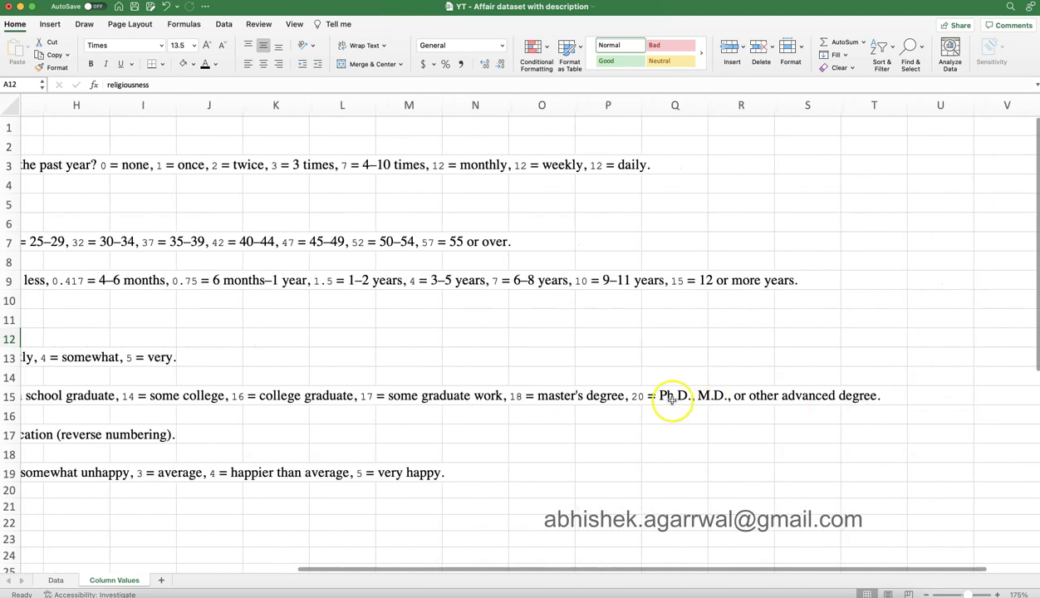
{"action": "scroll", "coordinate": [722, 401], "scroll_direction": "left", "scroll_amount": 13}
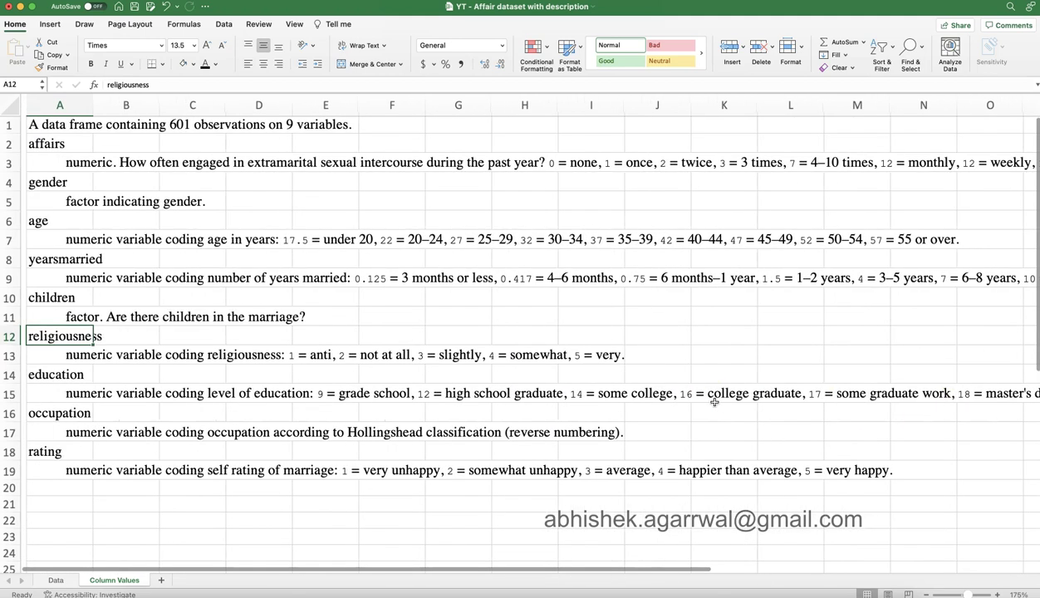
Review the values in the occupation column's filter list on the Data sheet and close the list
{"action": "left_click", "coordinate": [73, 581]}
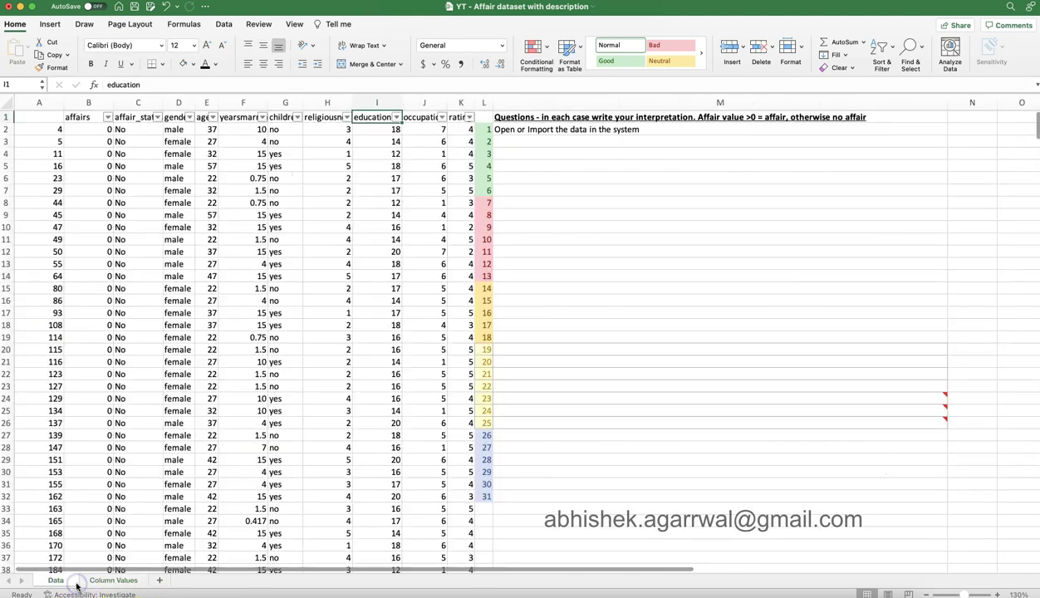
{"action": "left_click", "coordinate": [422, 118]}
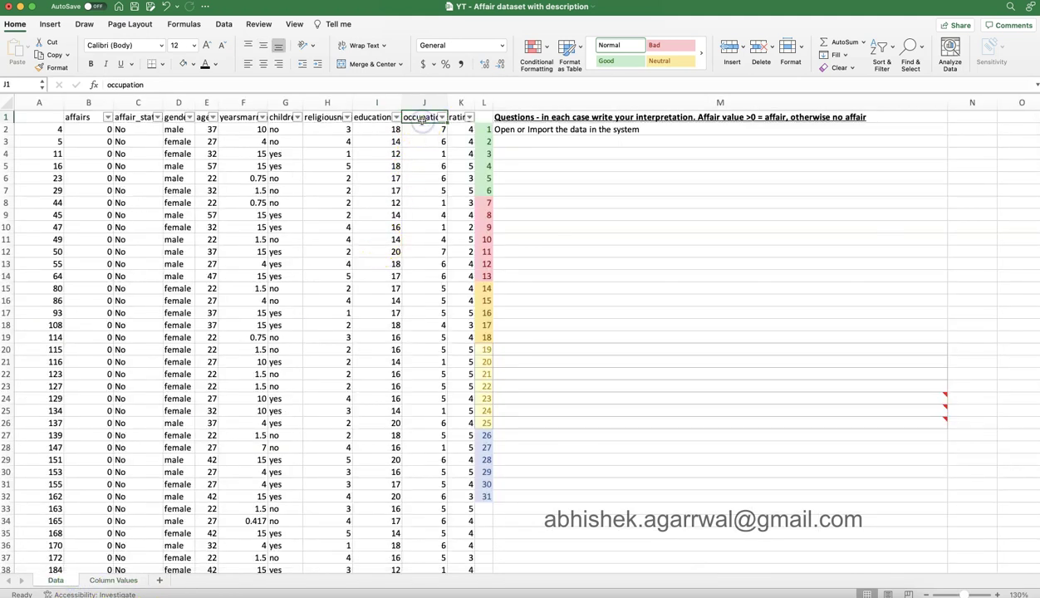
{"action": "left_click", "coordinate": [442, 118]}
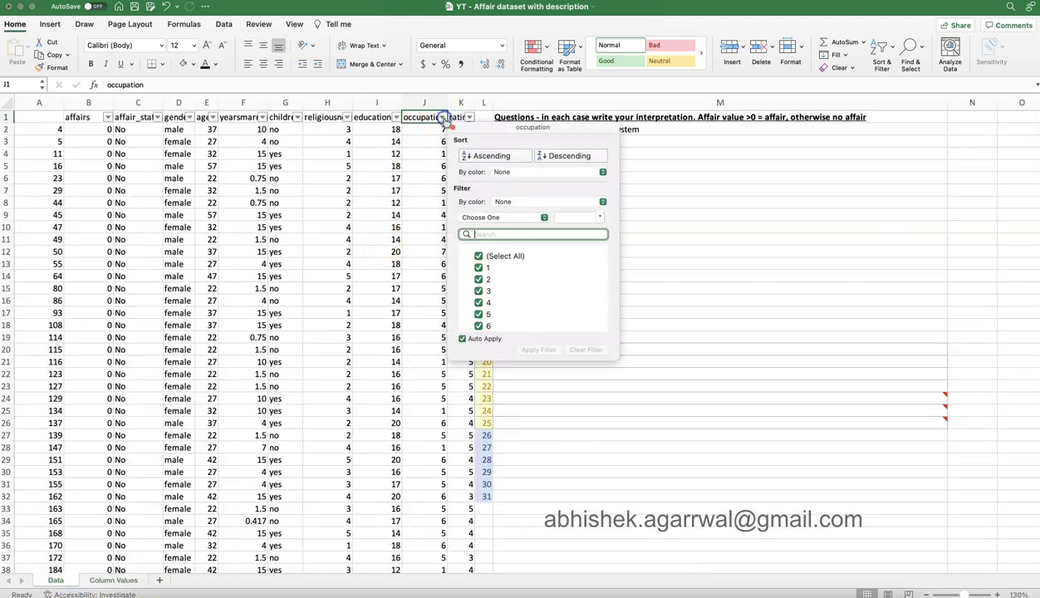
{"action": "left_click", "coordinate": [446, 121]}
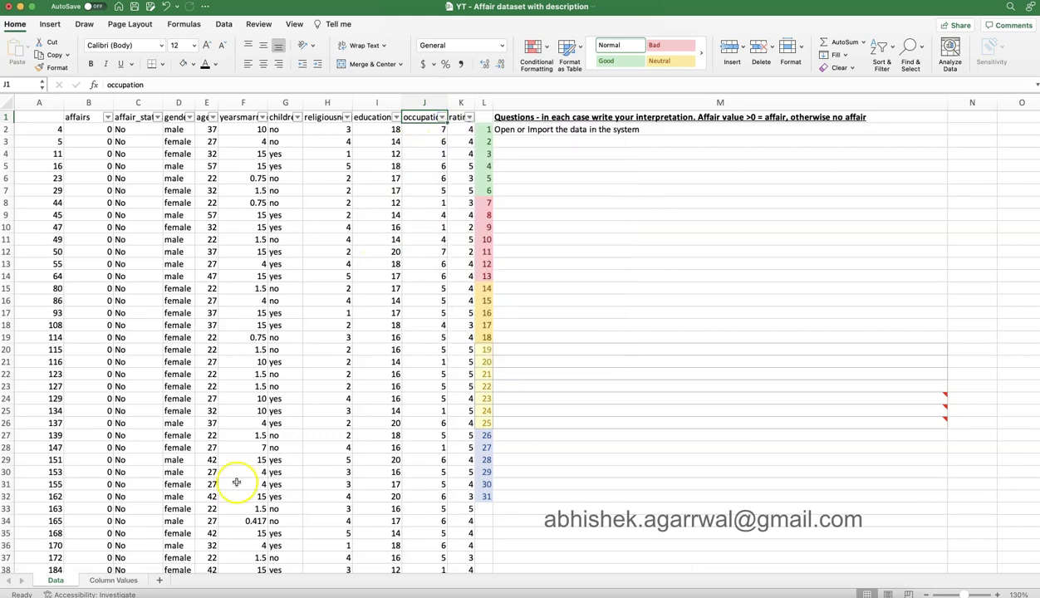
Read the occupation coding description on the Column Values sheet, selecting the occupation label and its description row
{"action": "left_click", "coordinate": [114, 580]}
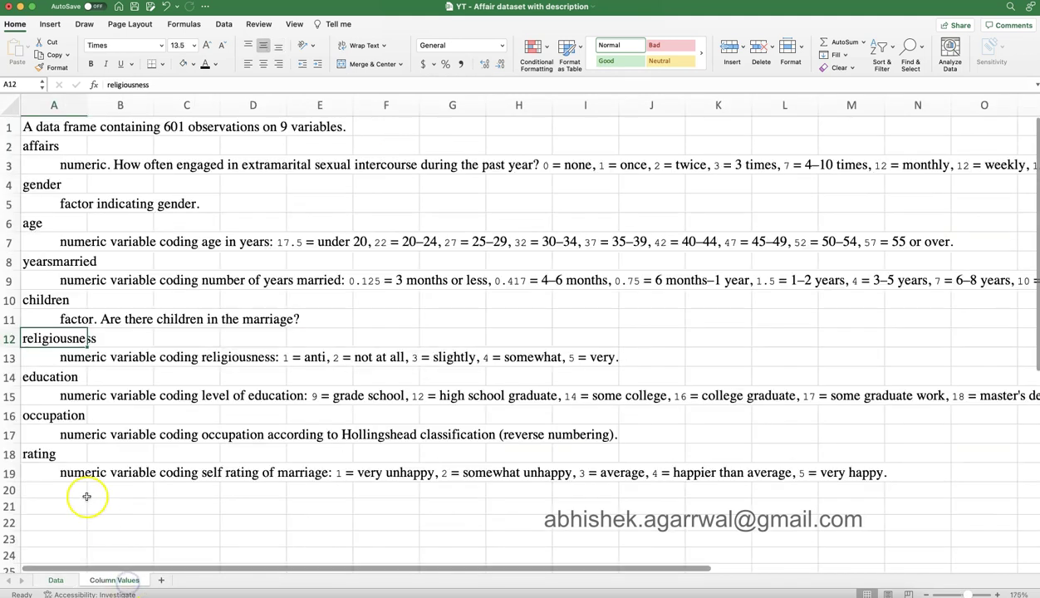
{"action": "left_click", "coordinate": [77, 434]}
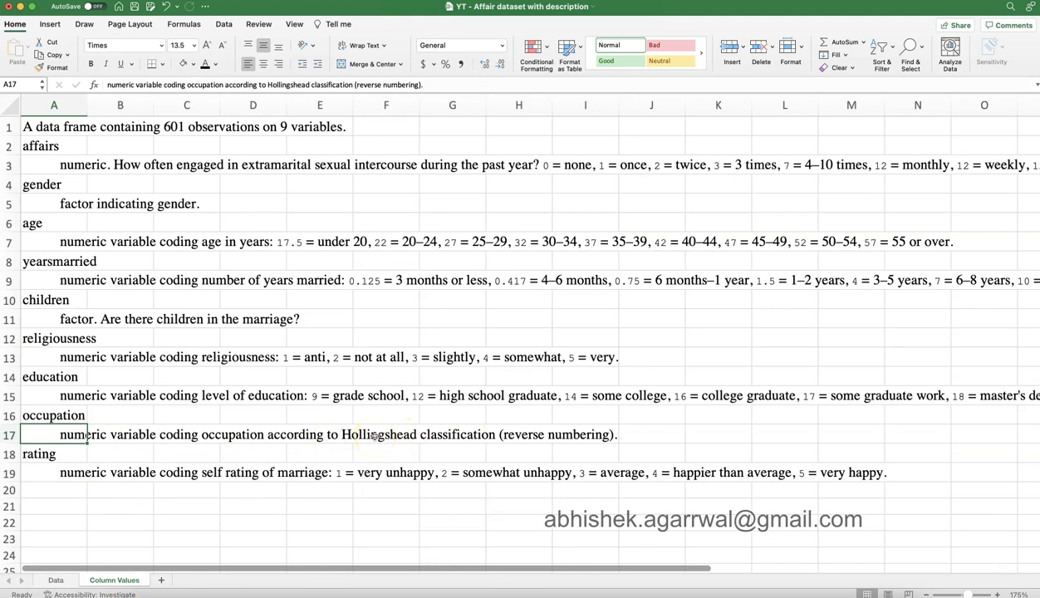
{"action": "left_click", "coordinate": [63, 417]}
{"action": "left_click_drag", "start_coordinate": [63, 418], "coordinate": [68, 434]}
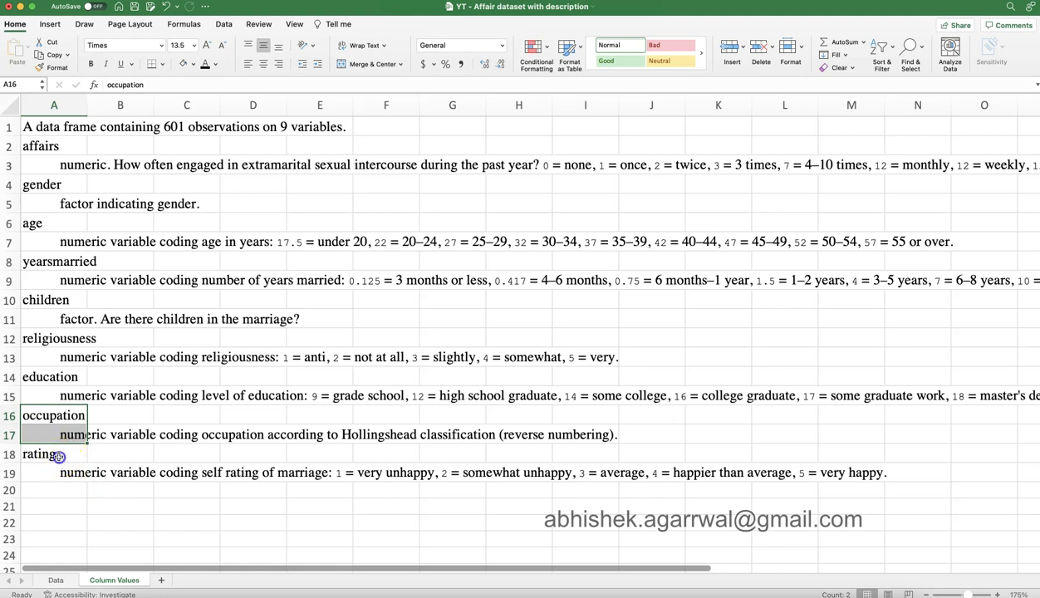
{"action": "left_click", "coordinate": [59, 457]}
{"action": "left_click_drag", "start_coordinate": [60, 419], "coordinate": [66, 432]}
{"action": "left_click", "coordinate": [66, 431]}
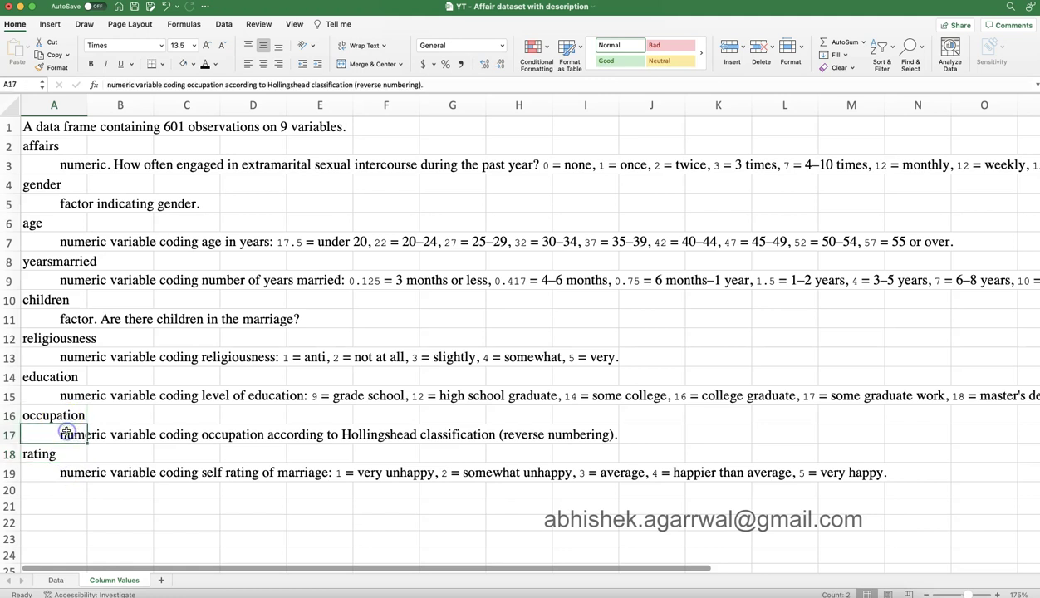
Select the rating label and description, and compare the rating coding with the values in the Data sheet's rating filter list
{"action": "left_click_drag", "start_coordinate": [60, 461], "coordinate": [60, 465]}
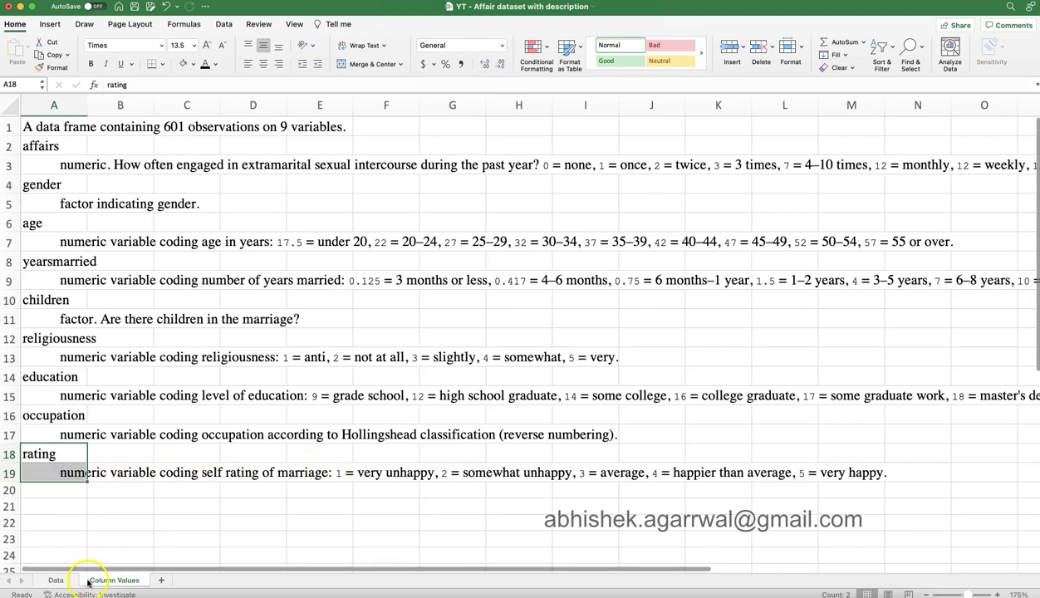
{"action": "left_click", "coordinate": [61, 580]}
{"action": "left_click", "coordinate": [459, 118]}
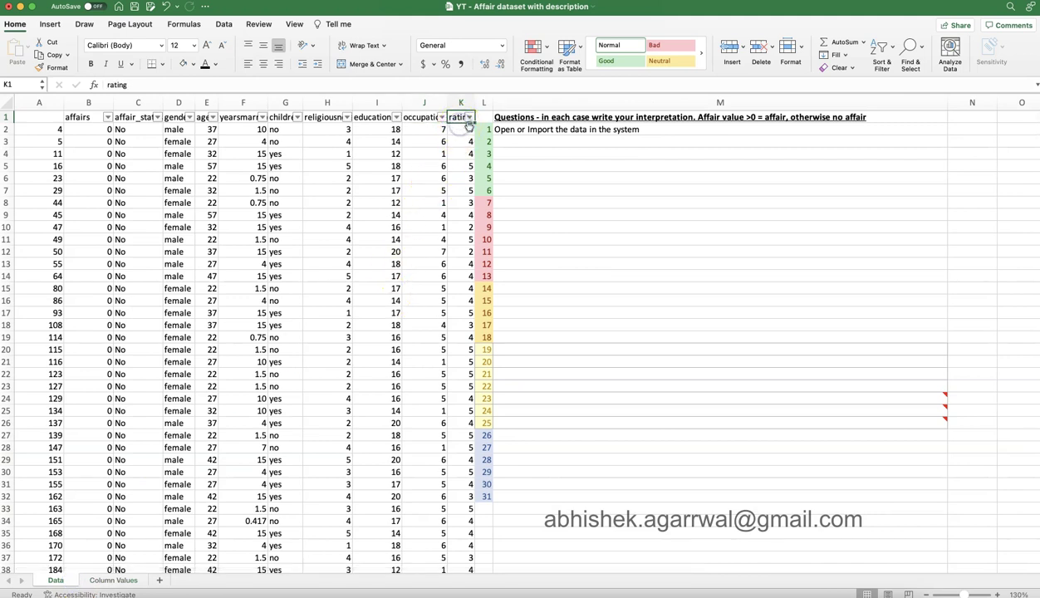
{"action": "left_click", "coordinate": [469, 118]}
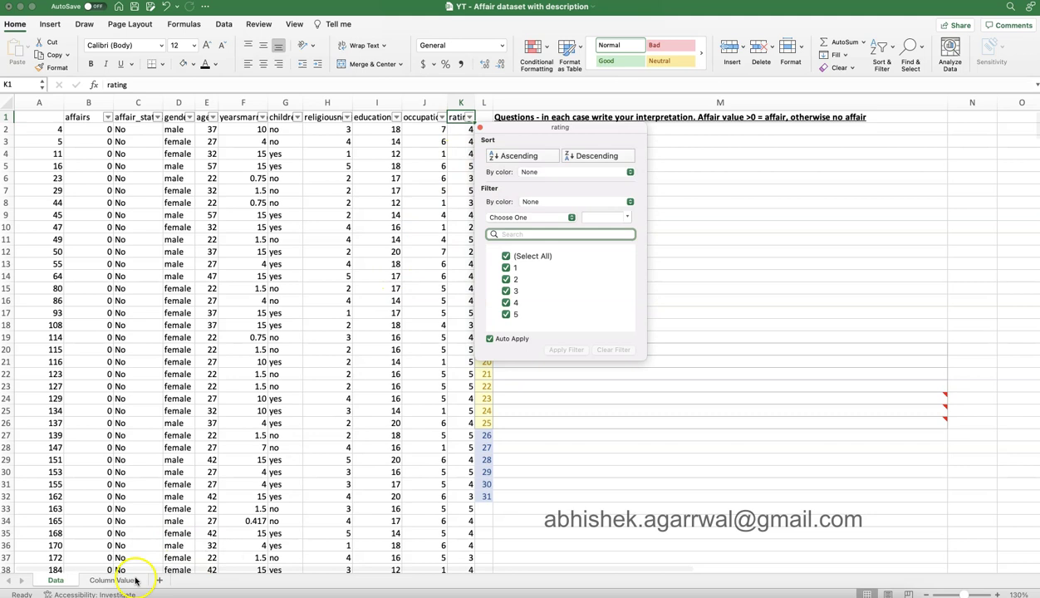
{"action": "key", "text": "Escape"}
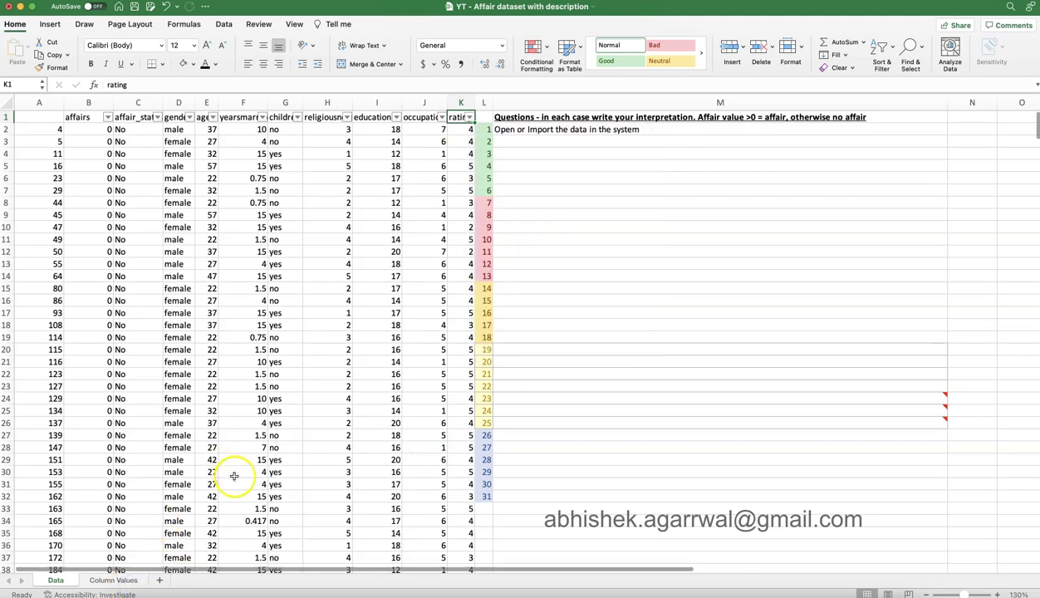
{"action": "left_click", "coordinate": [114, 579]}
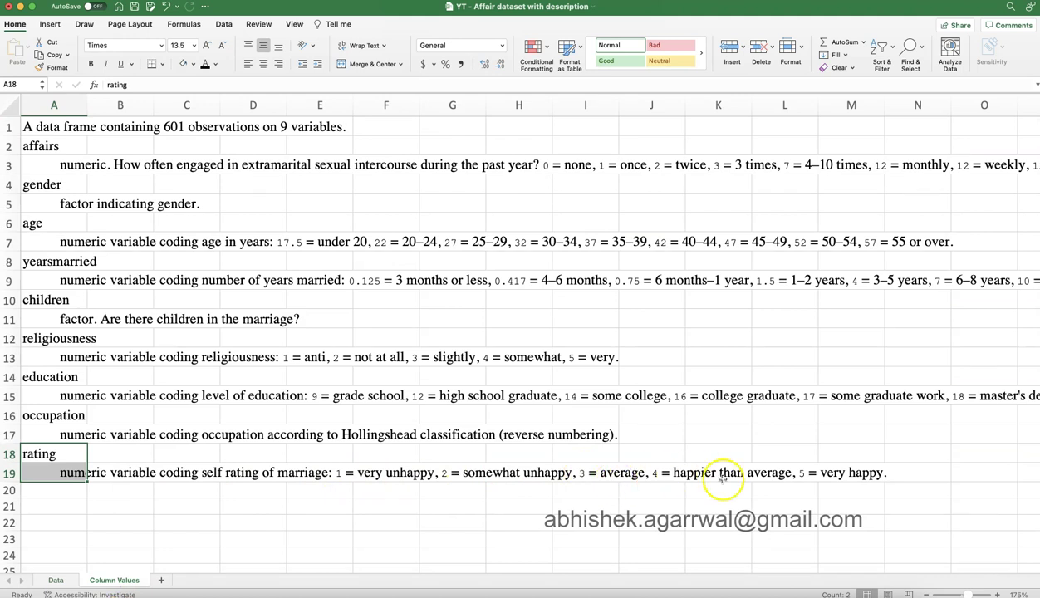
Return to the Data sheet and inspect the first affair_status formula and the affairs value it refers to
{"action": "left_click", "coordinate": [56, 580]}
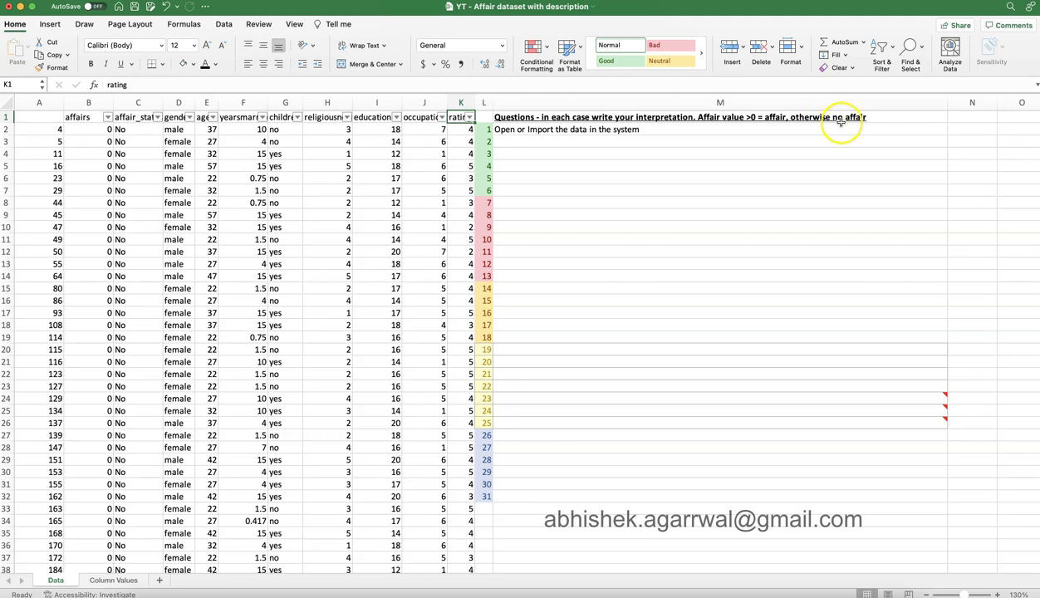
{"action": "left_click", "coordinate": [106, 129]}
{"action": "left_click", "coordinate": [127, 128]}
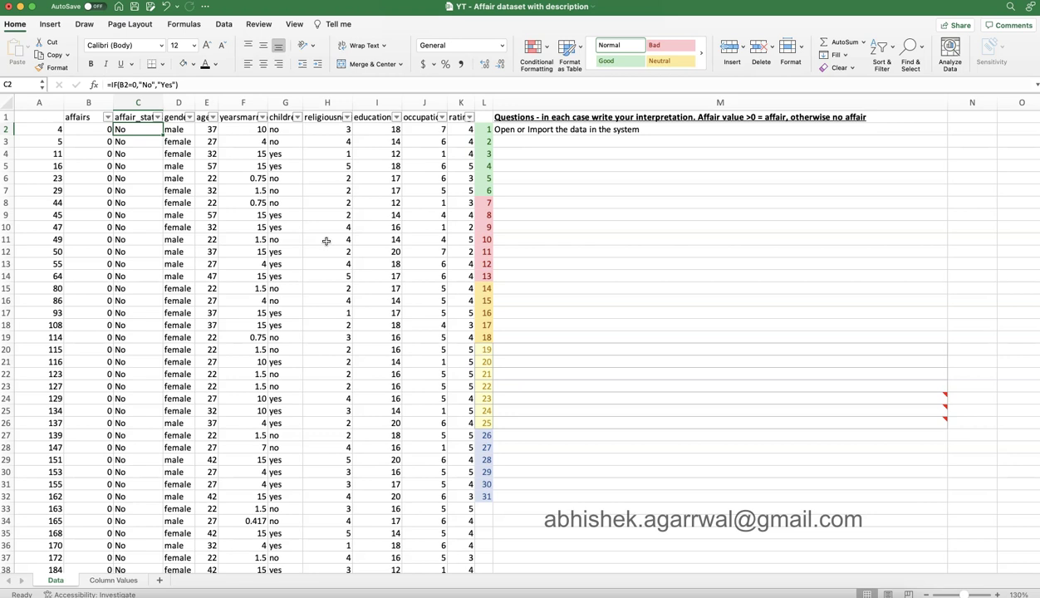
{"action": "left_click", "coordinate": [89, 130]}
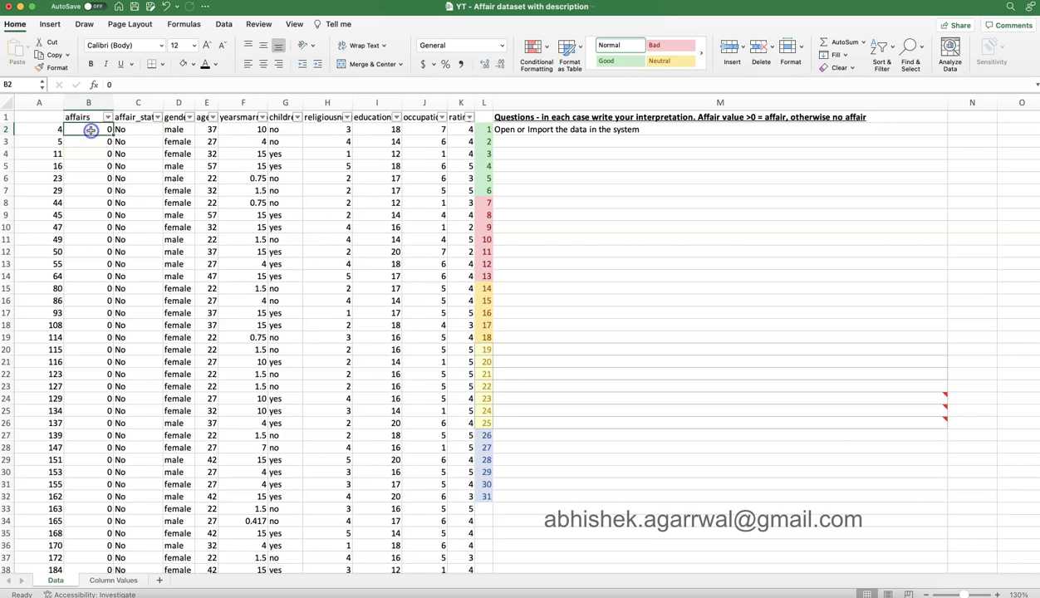
Check the first affair_status formula, look over the coding descriptions on the Column Values sheet, and return to the Data sheet
{"action": "left_click", "coordinate": [122, 131]}
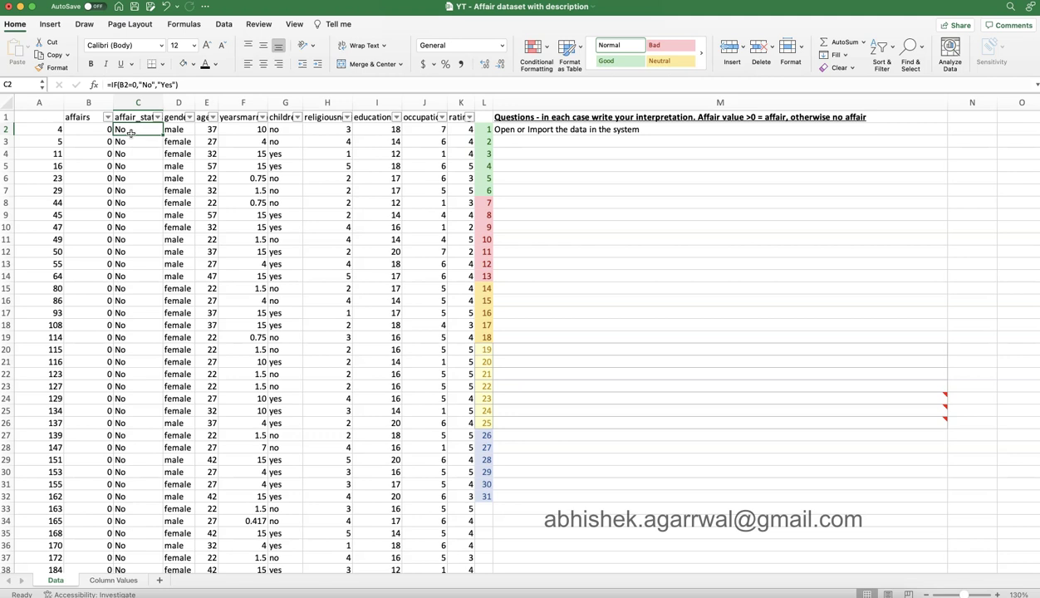
{"action": "left_click", "coordinate": [116, 580]}
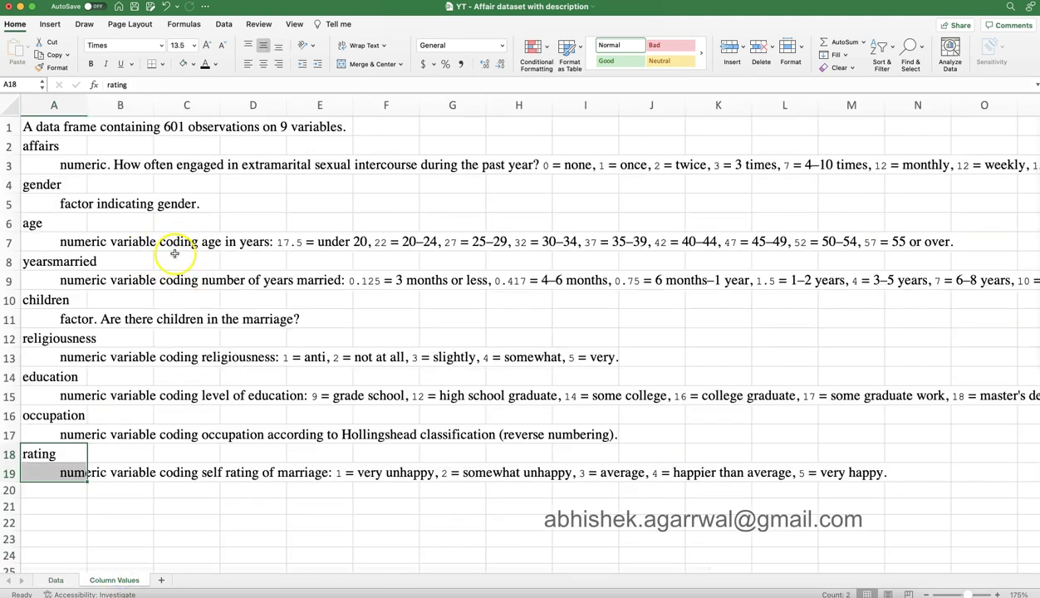
{"action": "left_click", "coordinate": [55, 580]}
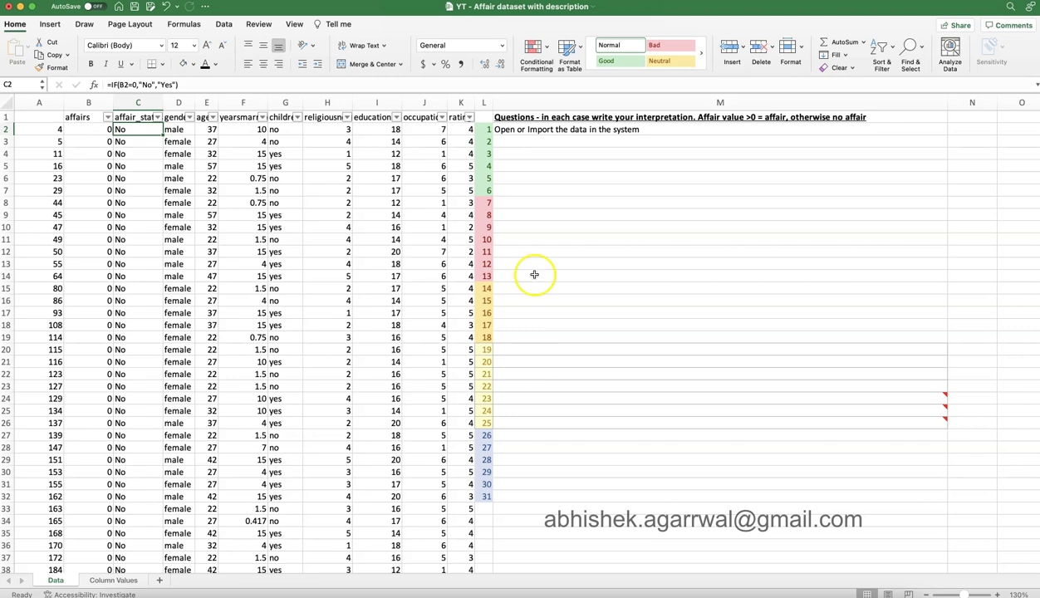
Reveal the hidden question 2 in cell M3 by giving its text a black font colour
{"action": "left_click", "coordinate": [512, 129]}
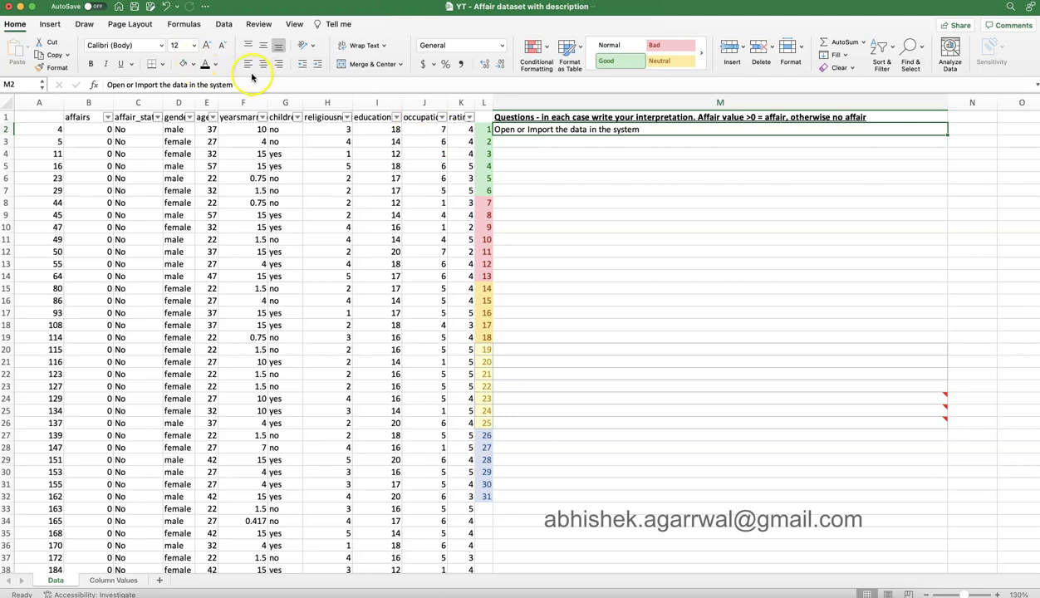
{"action": "left_click", "coordinate": [510, 143]}
{"action": "left_click", "coordinate": [205, 66]}
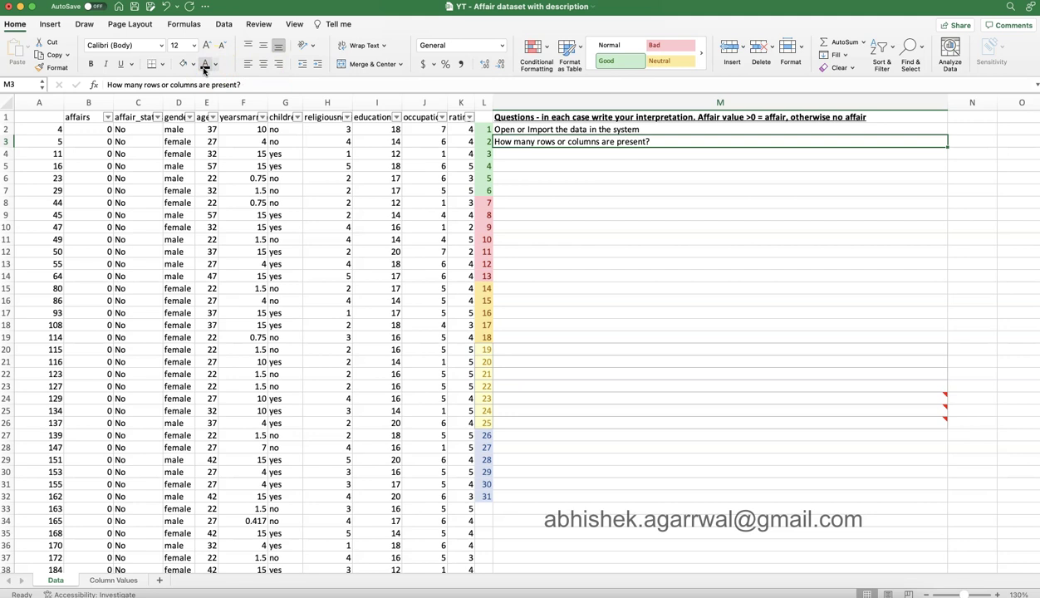
Replace "or" with "and" in question 2 so it reads "How many rows and columns are present?"
{"action": "double_click", "coordinate": [564, 143]}
{"action": "key", "text": "BackSpace"}
{"action": "key", "text": "Delete"}
{"action": "type", "text": "and"}
{"action": "key", "text": "Return"}
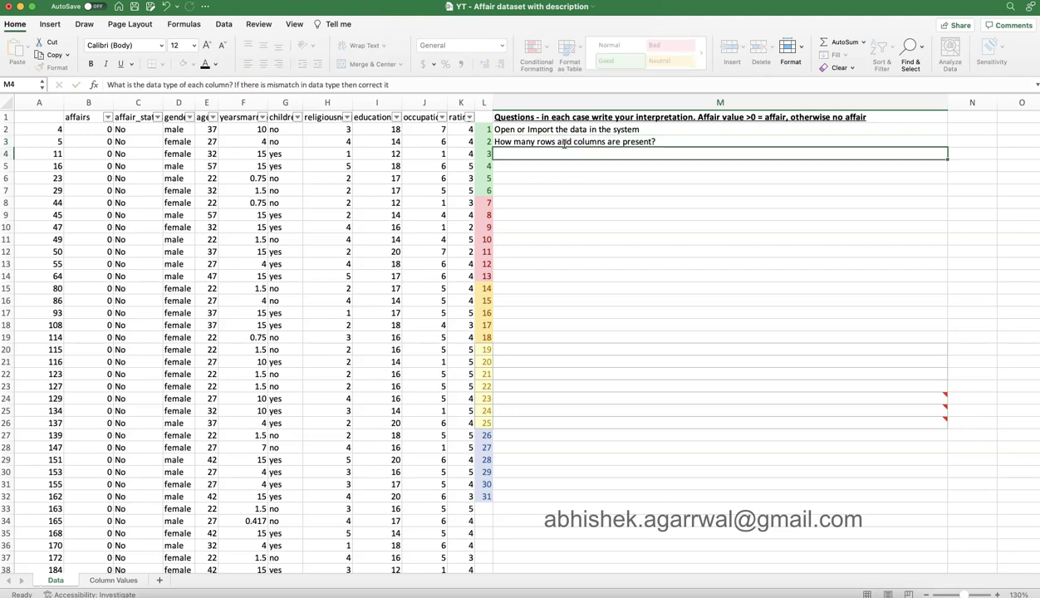
Reveal the hidden questions 3 to 5 in cells M4 to M6 by giving their text a black font colour
{"action": "double_click", "coordinate": [564, 143]}
{"action": "left_click", "coordinate": [202, 66]}
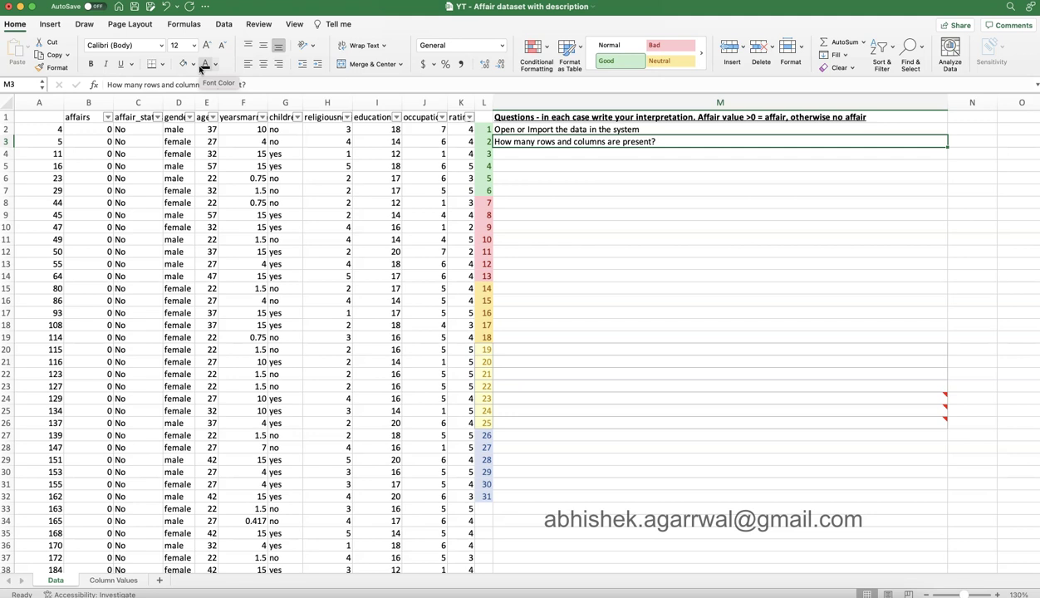
{"action": "key", "text": "Down"}
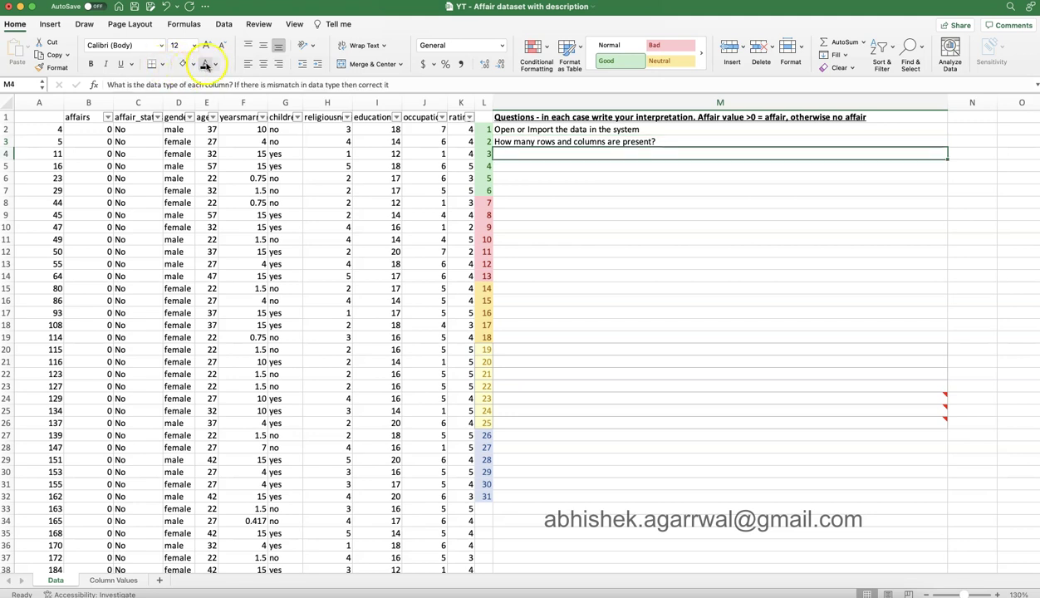
{"action": "left_click", "coordinate": [204, 65]}
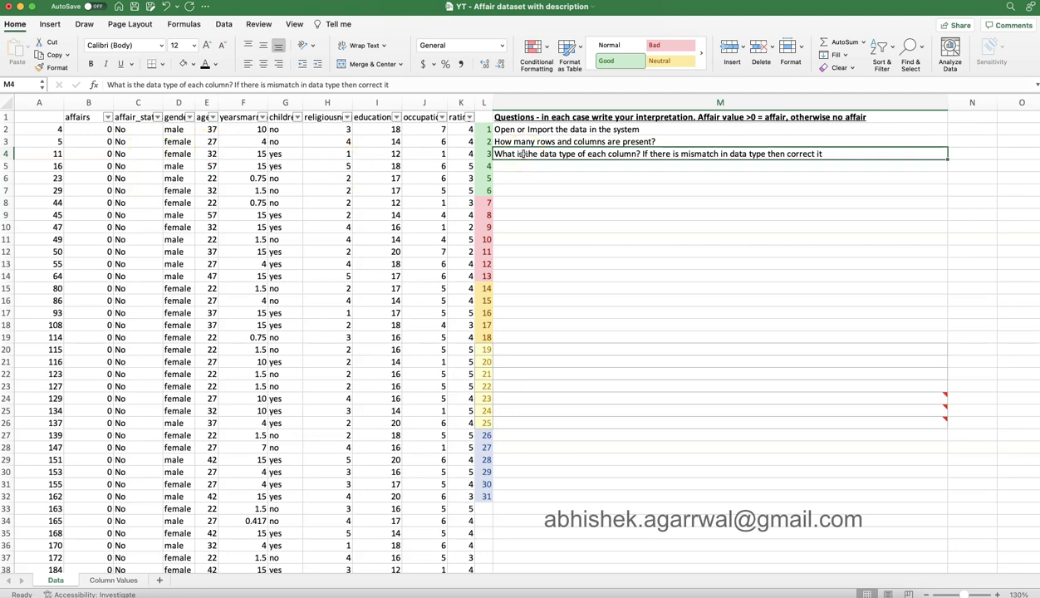
{"action": "key", "text": "Down"}
{"action": "left_click", "coordinate": [204, 65]}
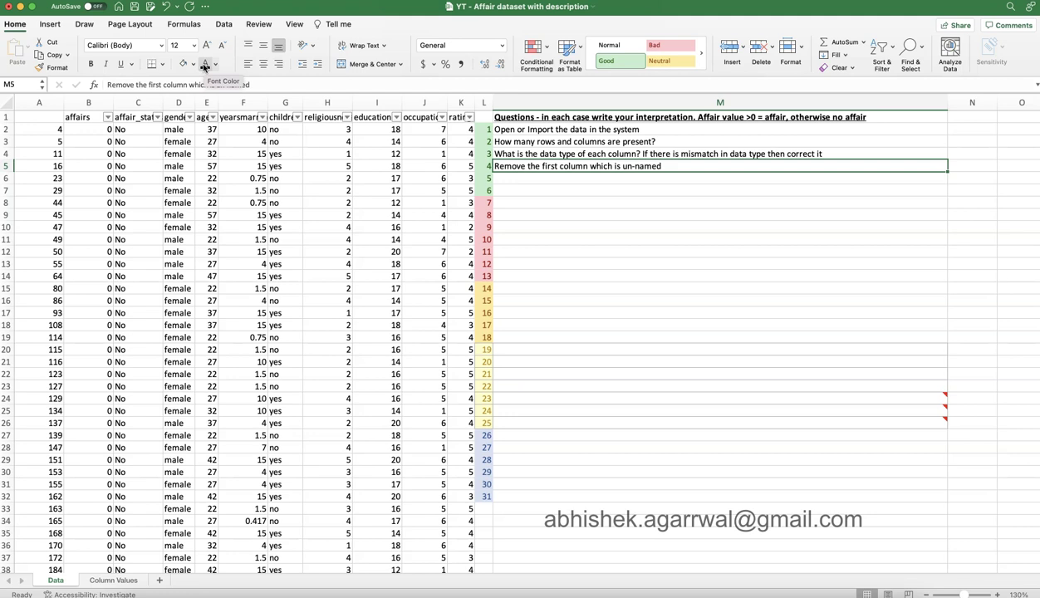
{"action": "key", "text": "Return"}
{"action": "type", "text": "Create a new column affair_status where code 0 in affair indicate No and rest other values indicate yes."}
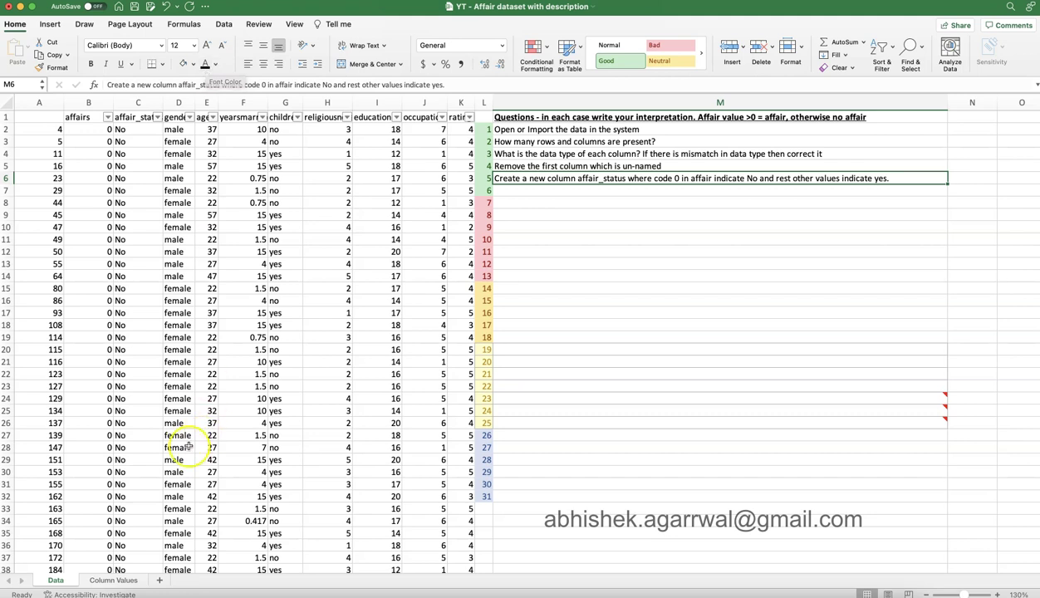
Review the variable descriptions on the Column Values sheet against the columns of the Data sheet
{"action": "left_click", "coordinate": [113, 580]}
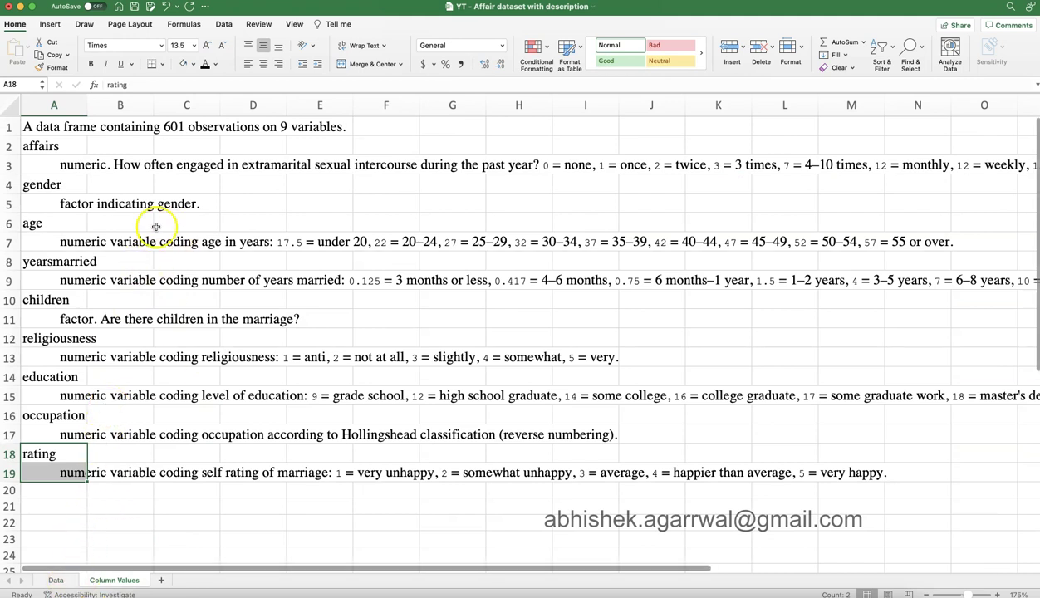
{"action": "left_click", "coordinate": [56, 579]}
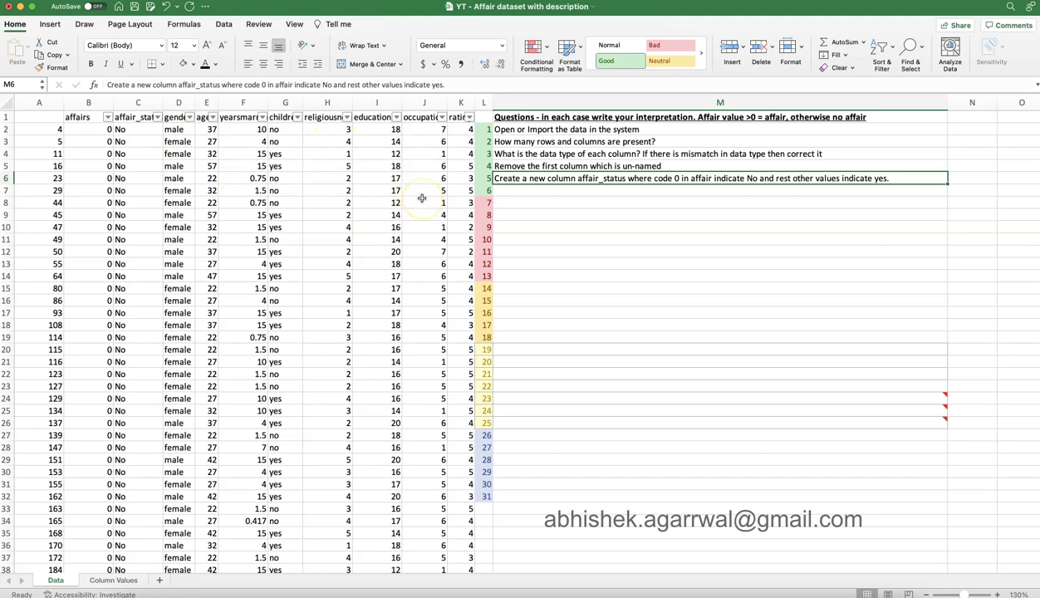
{"action": "left_click", "coordinate": [125, 580]}
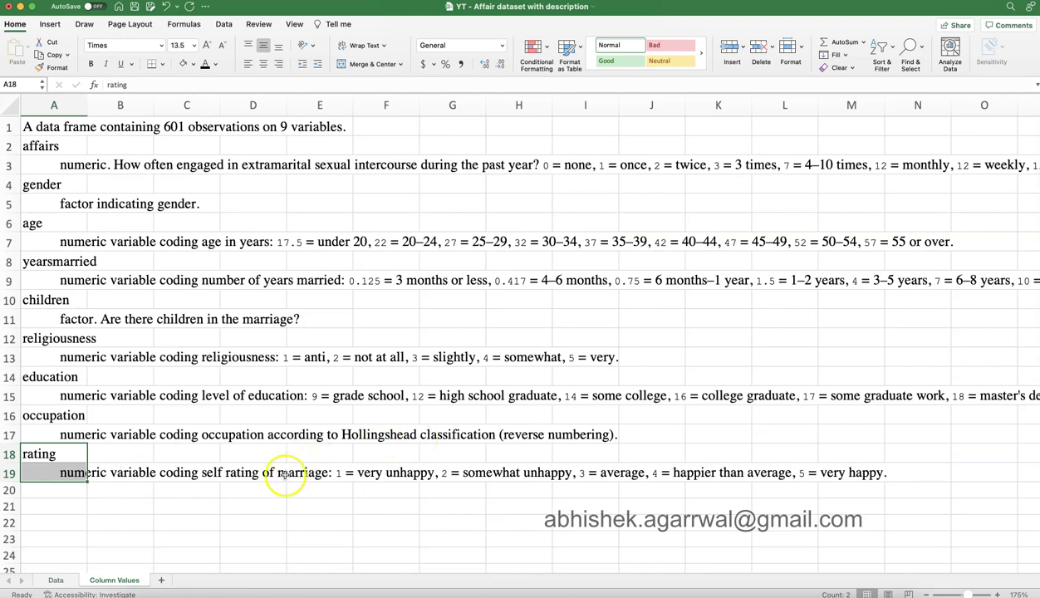
{"action": "left_click", "coordinate": [58, 580]}
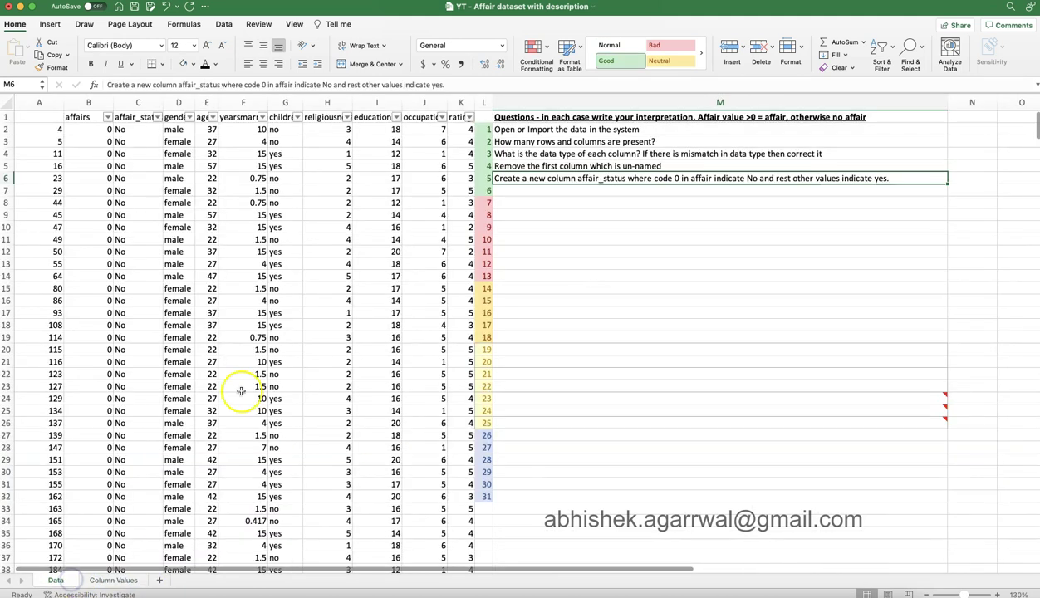
Reveal the hidden questions 6 to 8 in cells M7 to M9 with the black font colour
{"action": "key", "text": "Down"}
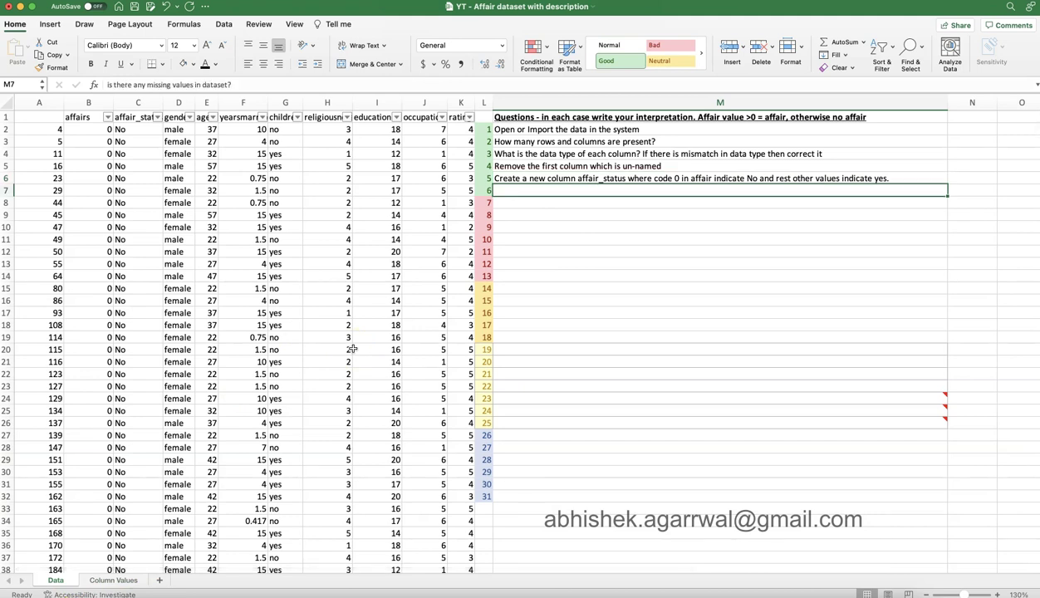
{"action": "left_click", "coordinate": [205, 67]}
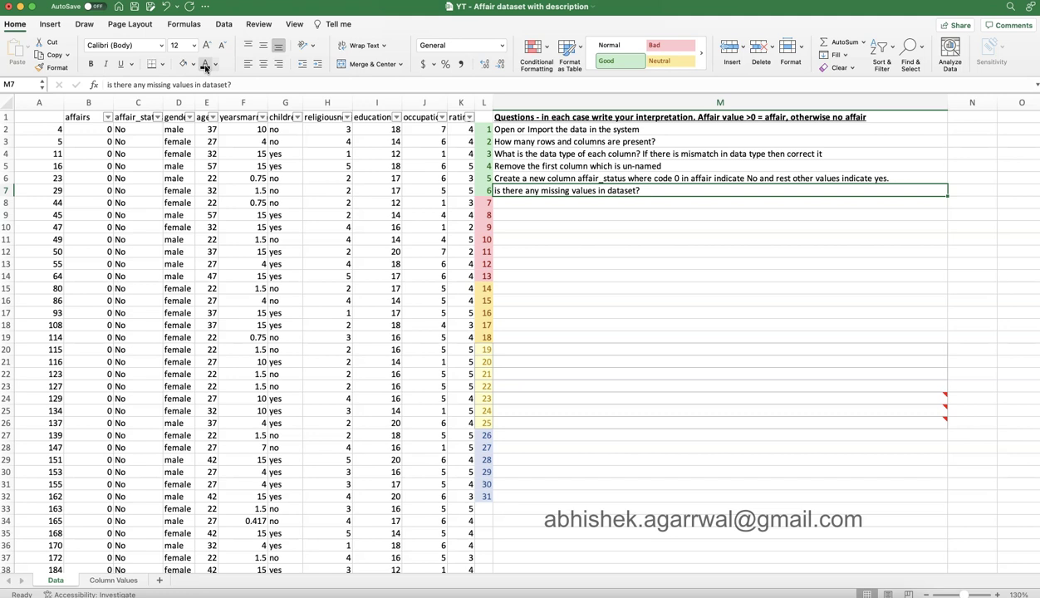
{"action": "key", "text": "Return"}
{"action": "type", "text": "How many males and females are present in the dataset? Create a count table and % table and visualize the %table?"}
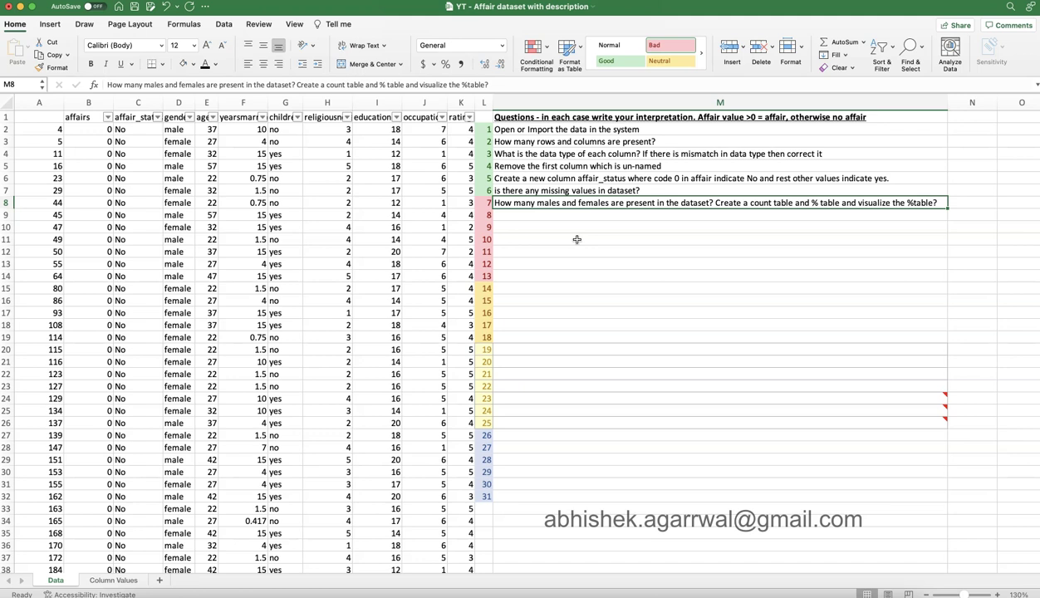
{"action": "key", "text": "Down"}
{"action": "type", "text": "What is the most common age in the dataset?"}
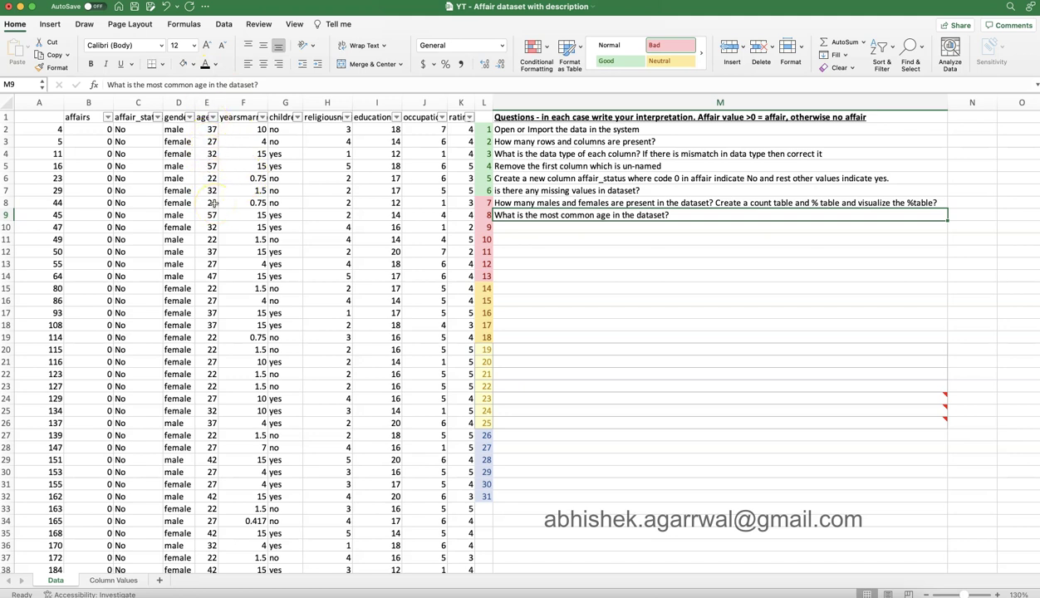
Check the coding descriptions on the Column Values sheet, then reveal questions 9 to 12 in cells M10 to M13 in black font
{"action": "left_click", "coordinate": [125, 580]}
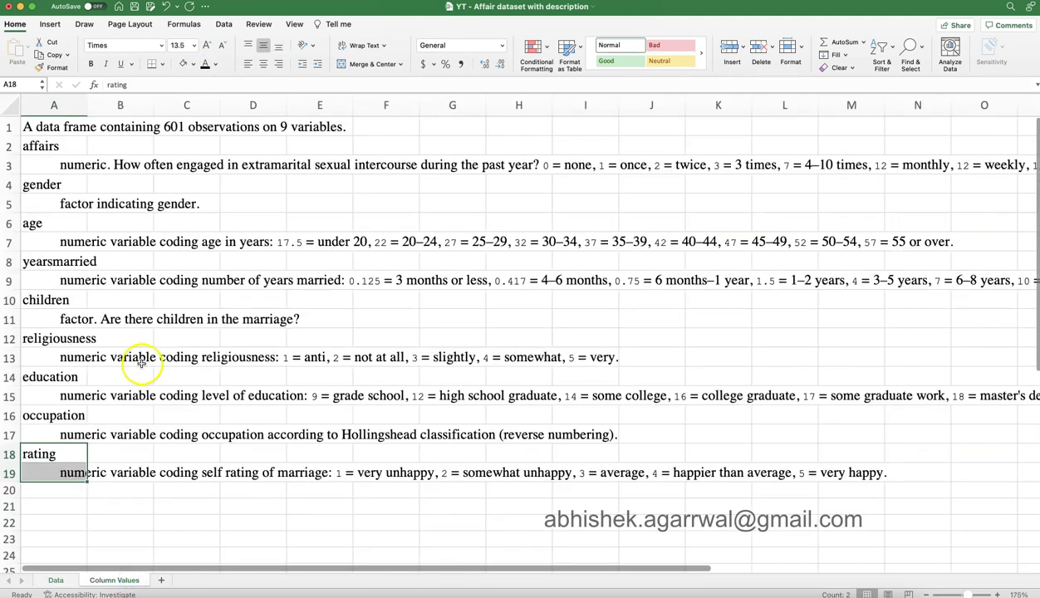
{"action": "left_click", "coordinate": [56, 579]}
{"action": "key", "text": "Return"}
{"action": "type", "text": "Is this overall common age differ by male and female? Visualize it and interpret the output"}
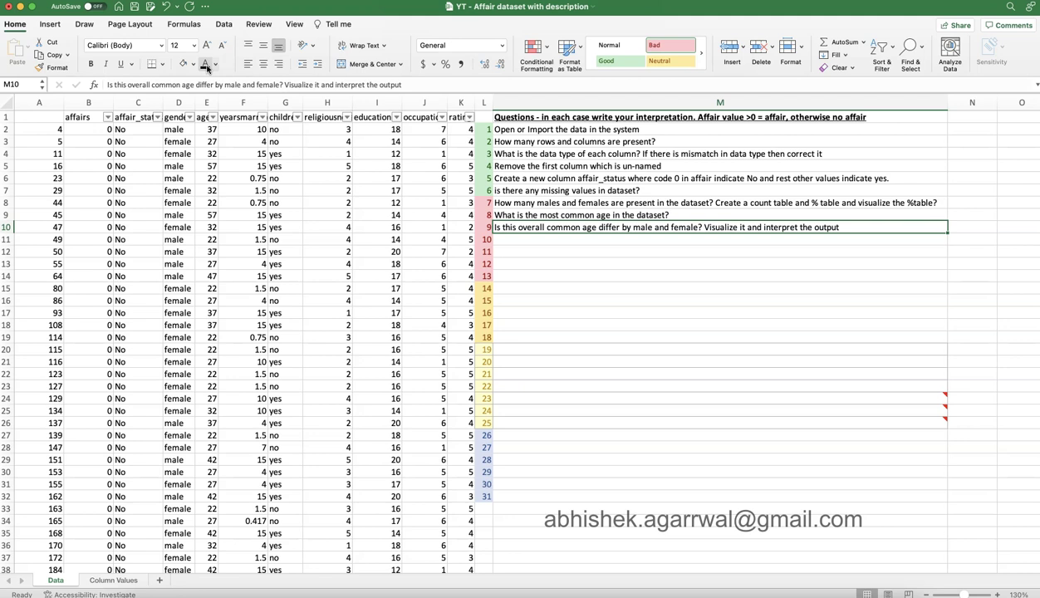
{"action": "key", "text": "Return"}
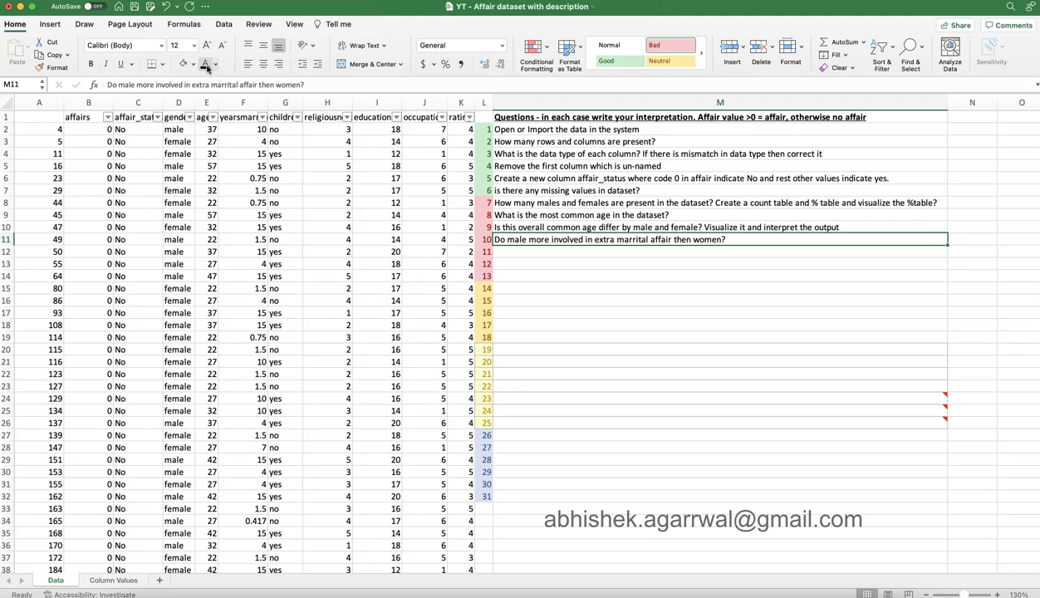
{"action": "key", "text": "Down"}
{"action": "type", "text": "Usually in which age women are tend to involve more in extra marital affair?"}
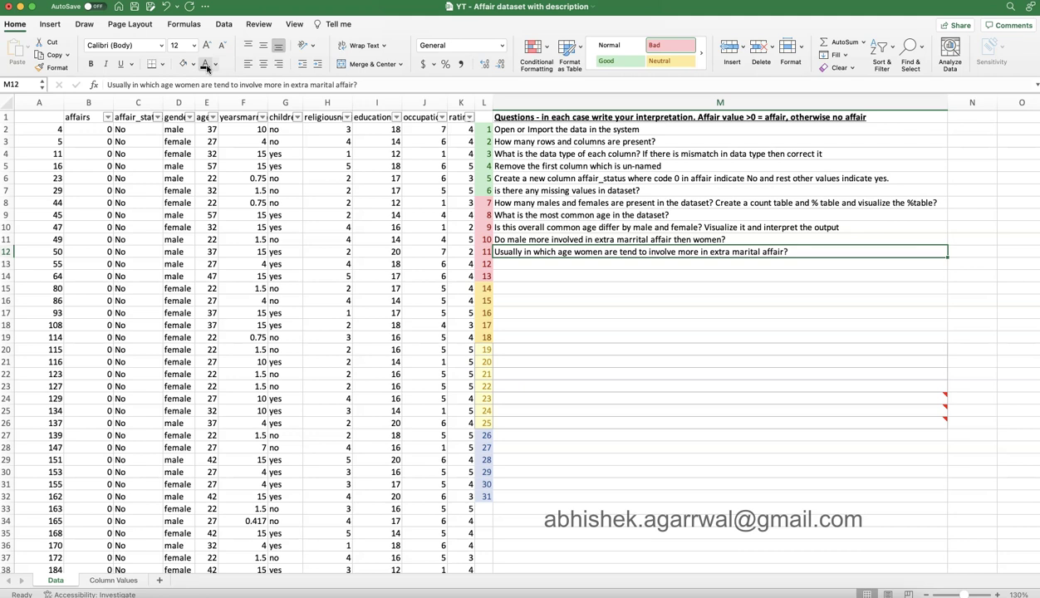
{"action": "key", "text": "Return"}
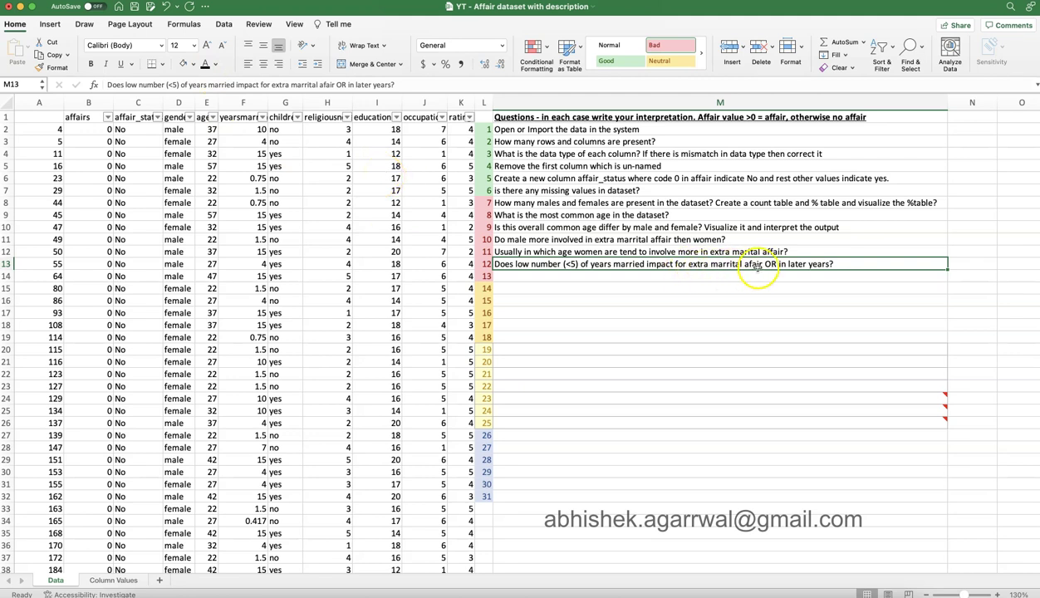
Remove "of years" from question 12 in M13, leaving "Does low number (<5) married impact for extra marrital afair OR in later years?"
{"action": "left_click", "coordinate": [257, 117]}
{"action": "left_click", "coordinate": [262, 117]}
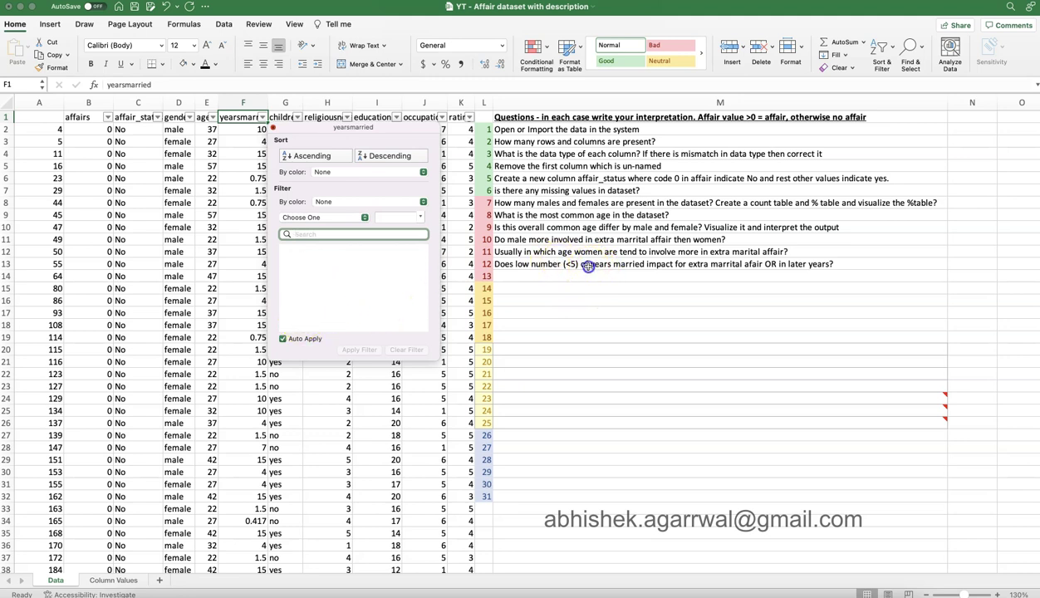
{"action": "left_click", "coordinate": [582, 264]}
{"action": "double_click", "coordinate": [594, 264]}
{"action": "key", "text": "BackSpace"}
{"action": "key", "text": "BackSpace"}
{"action": "key", "text": "BackSpace"}
{"action": "key", "text": "BackSpace"}
{"action": "key", "text": "BackSpace"}
{"action": "key", "text": "BackSpace"}
{"action": "key", "text": "BackSpace"}
{"action": "key", "text": "BackSpace"}
{"action": "key", "text": "BackSpace"}
{"action": "key", "text": "Return"}
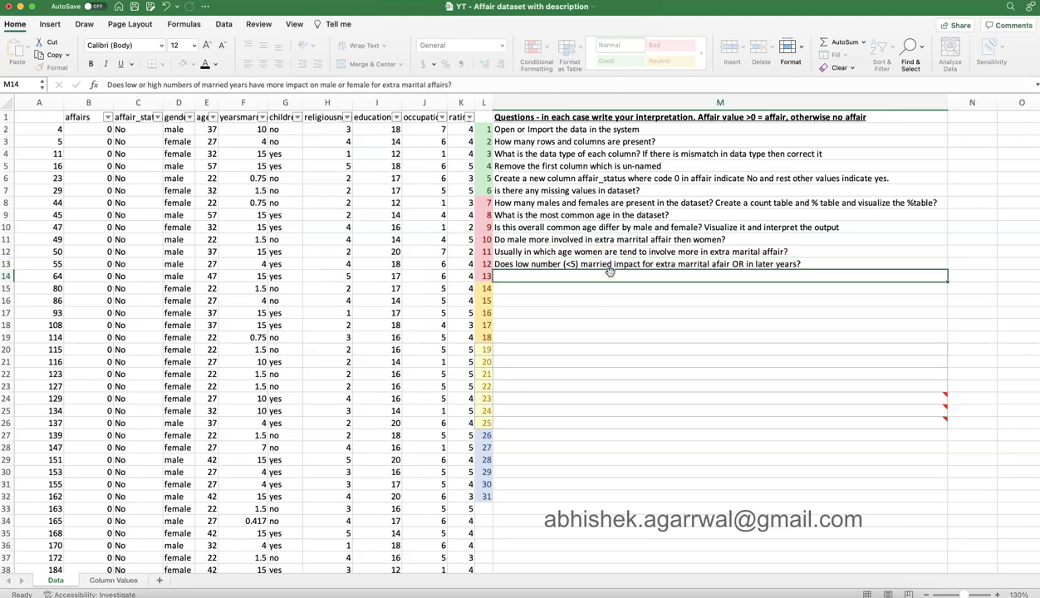
Review the values in the religiousness and yearsmarried filter lists in relation to question 12
{"action": "left_click", "coordinate": [611, 264]}
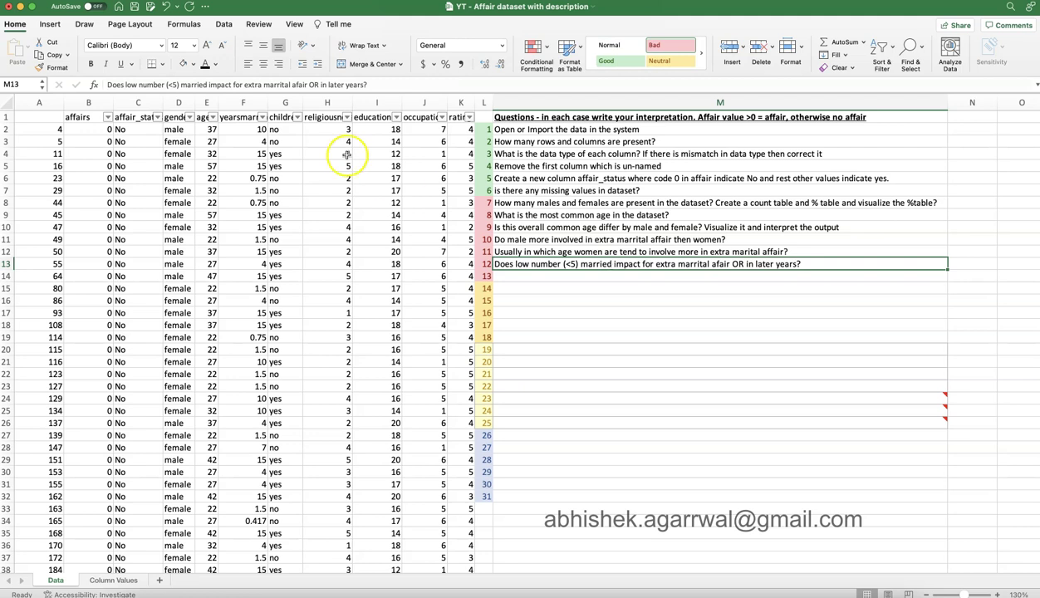
{"action": "left_click", "coordinate": [347, 117]}
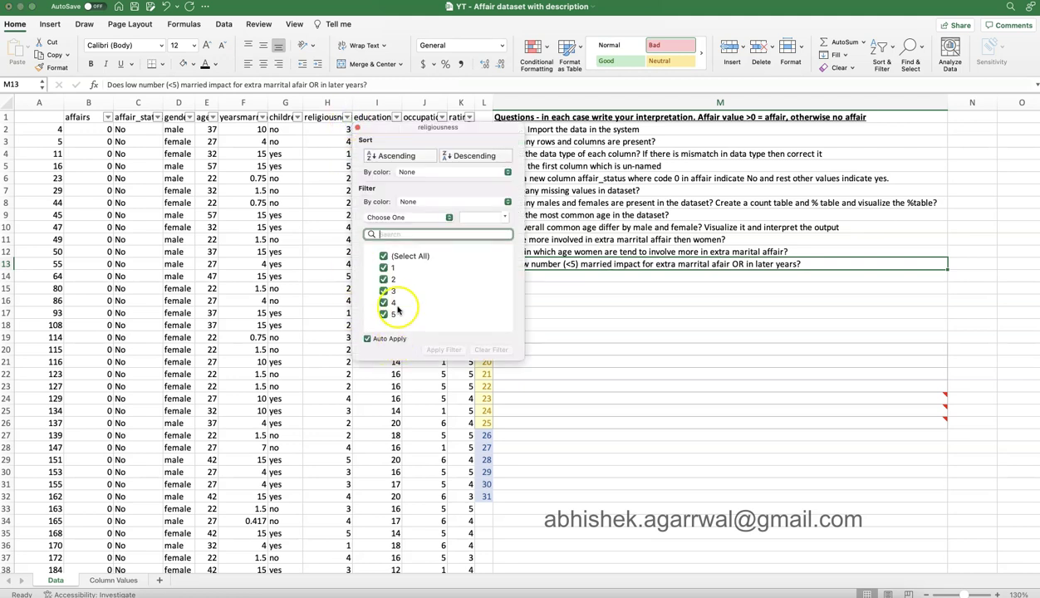
{"action": "left_click", "coordinate": [264, 120]}
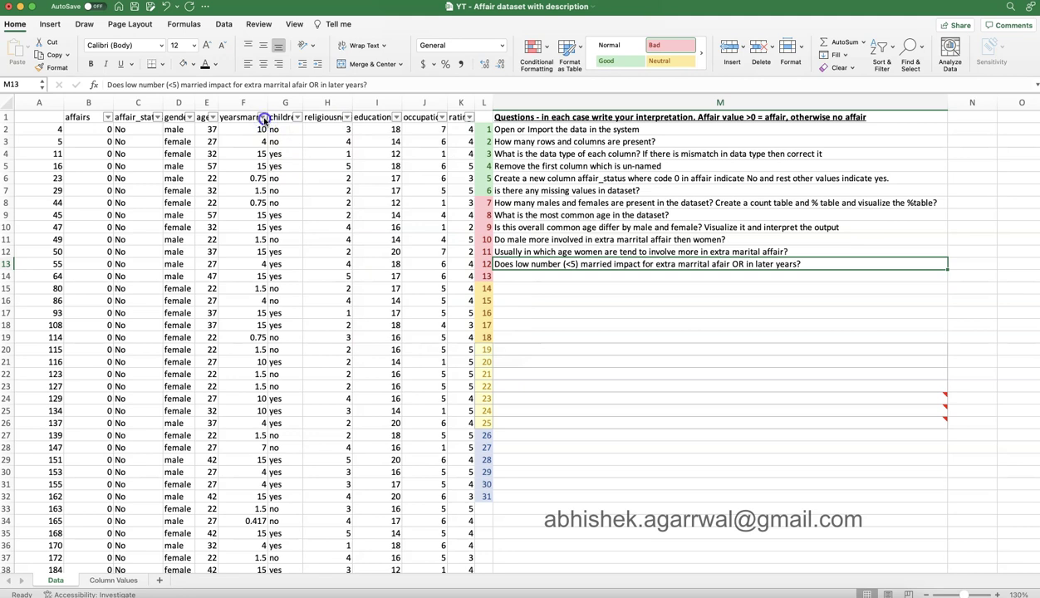
{"action": "left_click", "coordinate": [263, 118]}
{"action": "scroll", "coordinate": [324, 299], "scroll_direction": "down", "scroll_amount": 3}
{"action": "scroll", "coordinate": [324, 307], "scroll_direction": "up", "scroll_amount": 1}
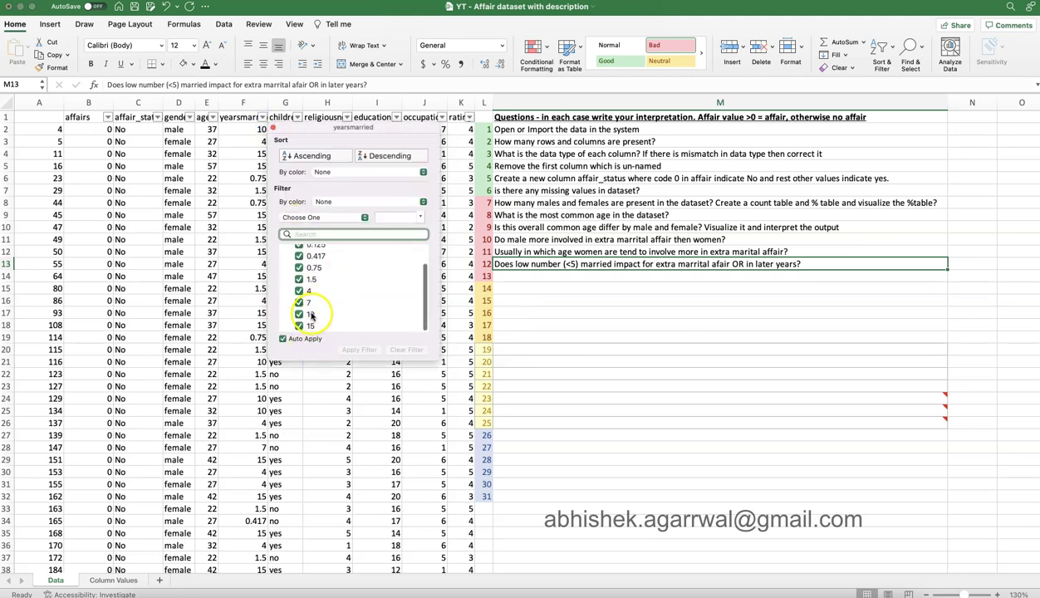
Close the filter list and reveal the hidden questions 13 to 15 in cells M14 to M16 in black font
{"action": "left_click", "coordinate": [515, 275]}
{"action": "left_click", "coordinate": [524, 276]}
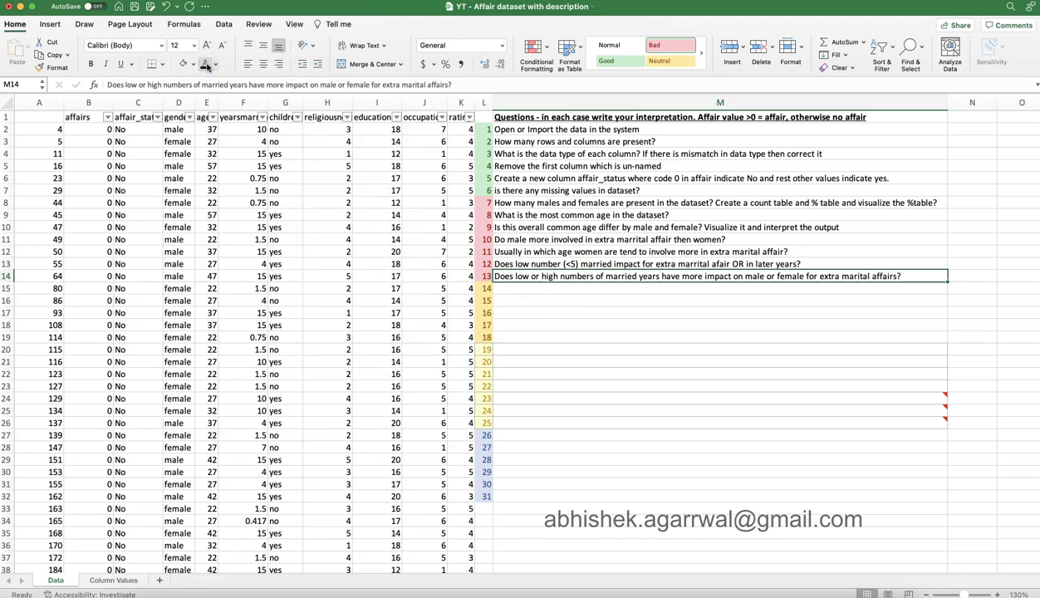
{"action": "left_click", "coordinate": [820, 290]}
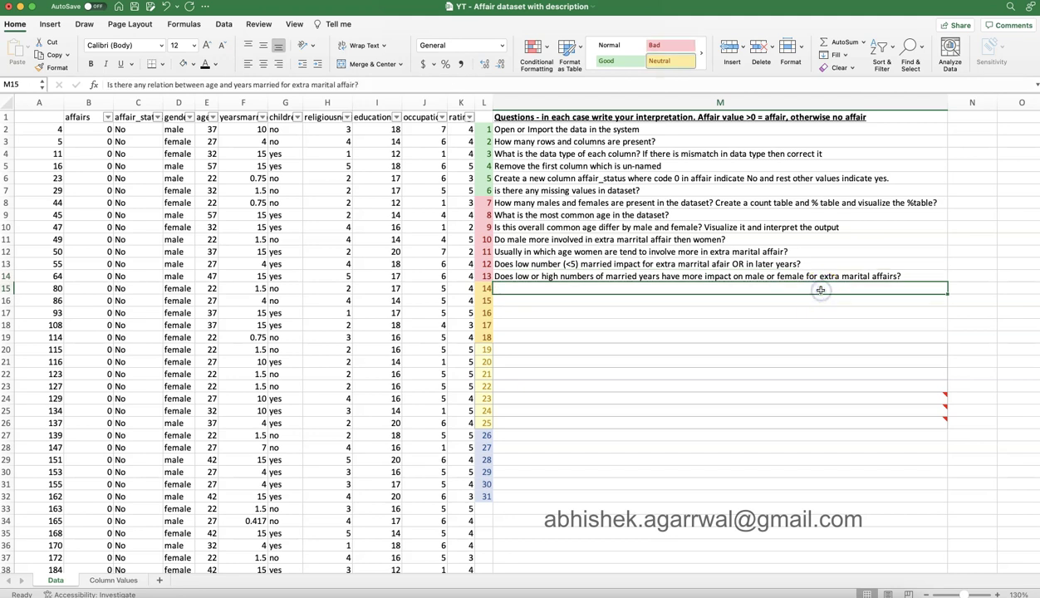
{"action": "left_click", "coordinate": [206, 66]}
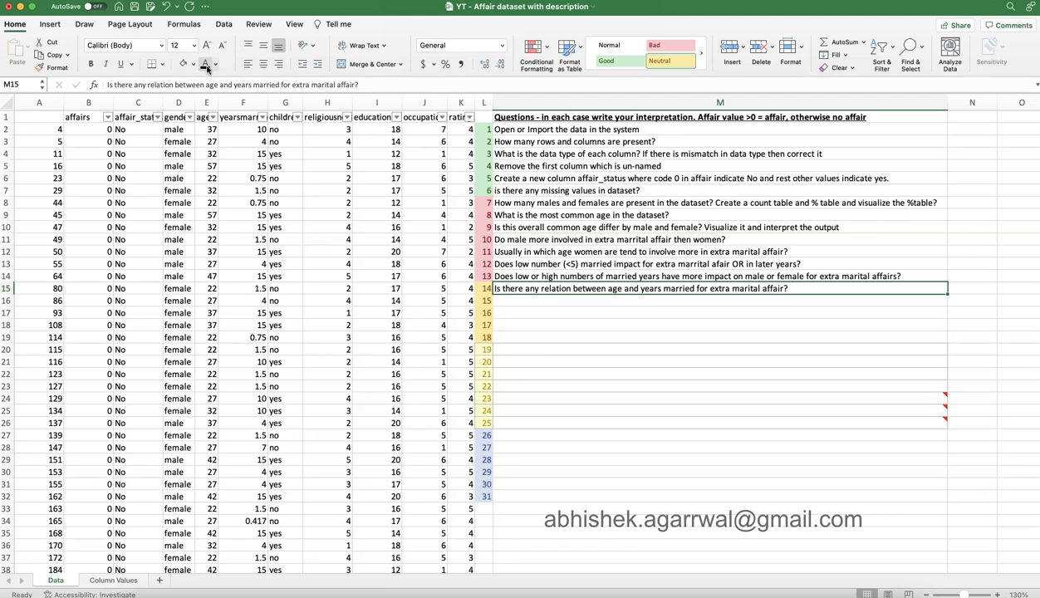
{"action": "key", "text": "Down"}
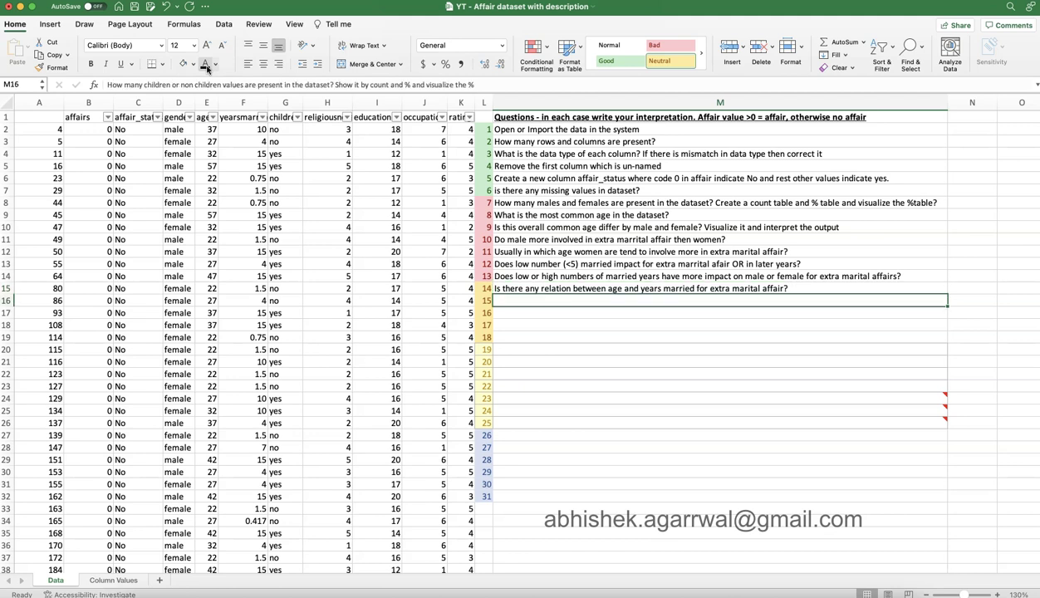
{"action": "left_click", "coordinate": [205, 68]}
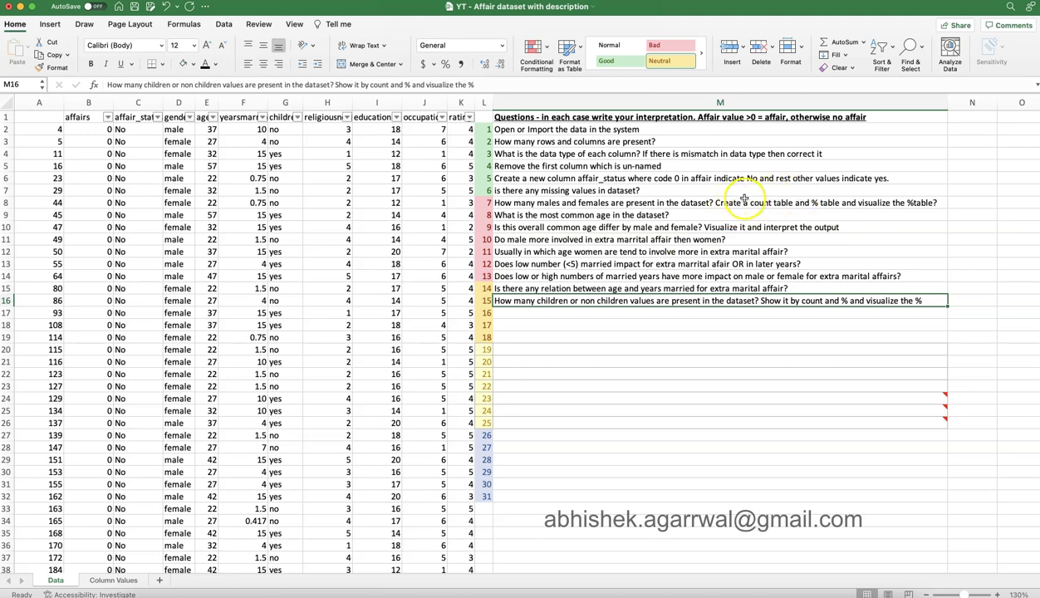
Reveal hidden questions 16 to 18 on children and religiousness in cells M17 to M19 in black font
{"action": "key", "text": "Return"}
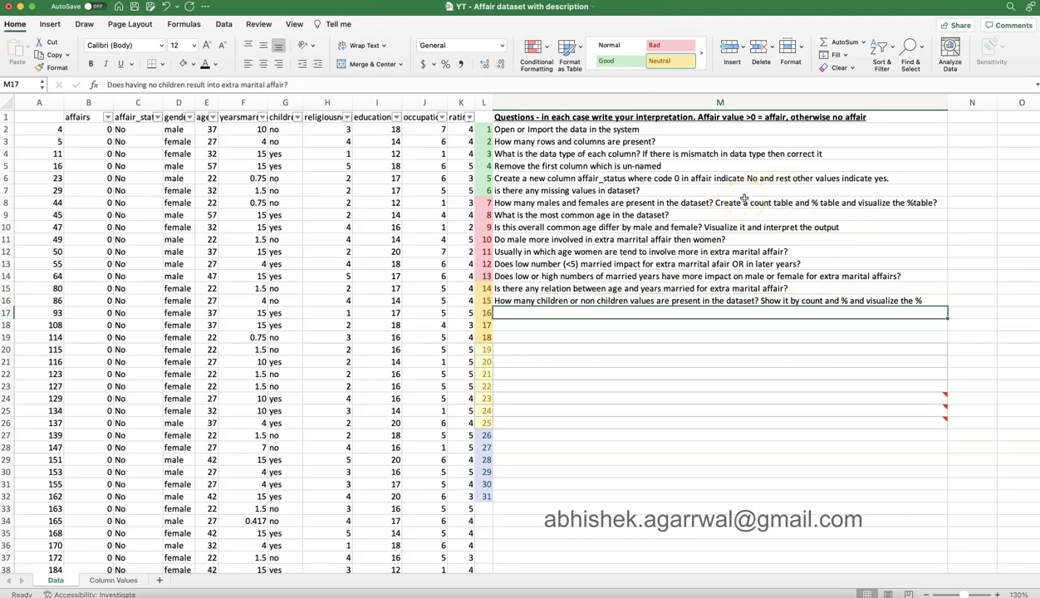
{"action": "left_click", "coordinate": [204, 66]}
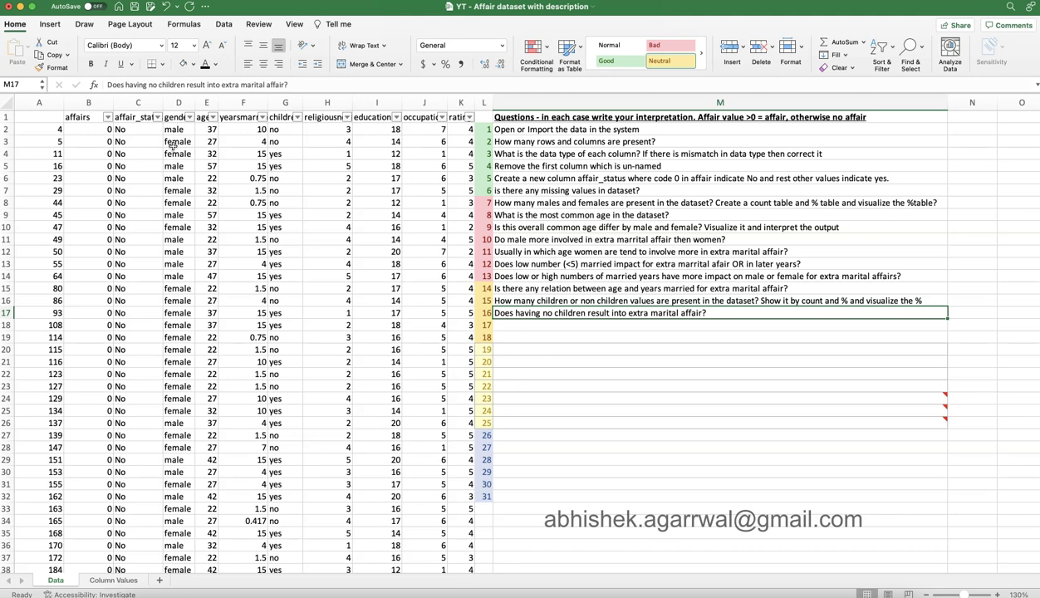
{"action": "key", "text": "Down"}
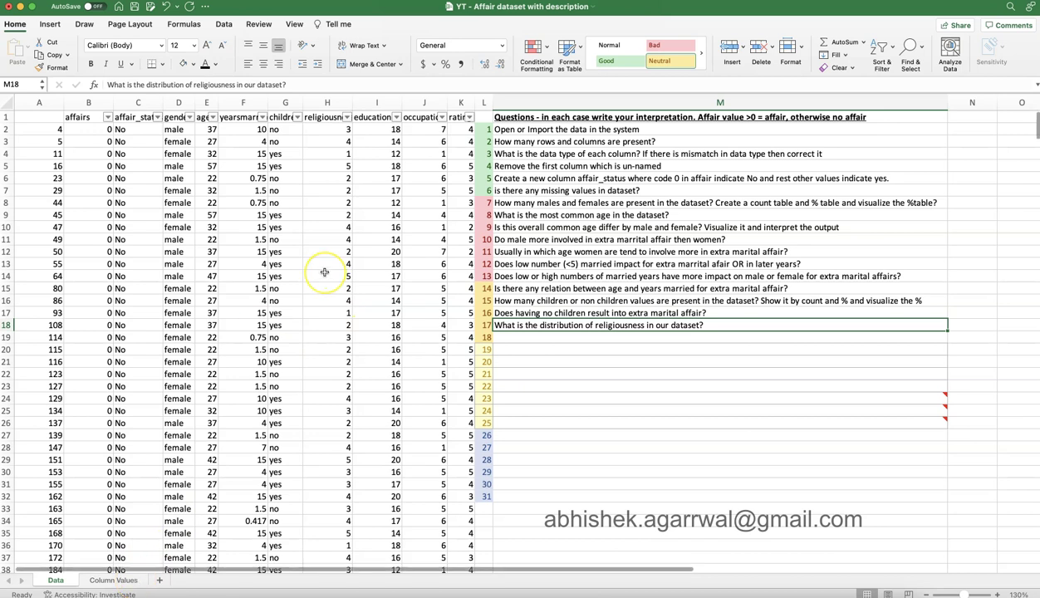
{"action": "left_click", "coordinate": [562, 340]}
{"action": "type", "text": "Do less religious people have more extra marital affair or more religion people?"}
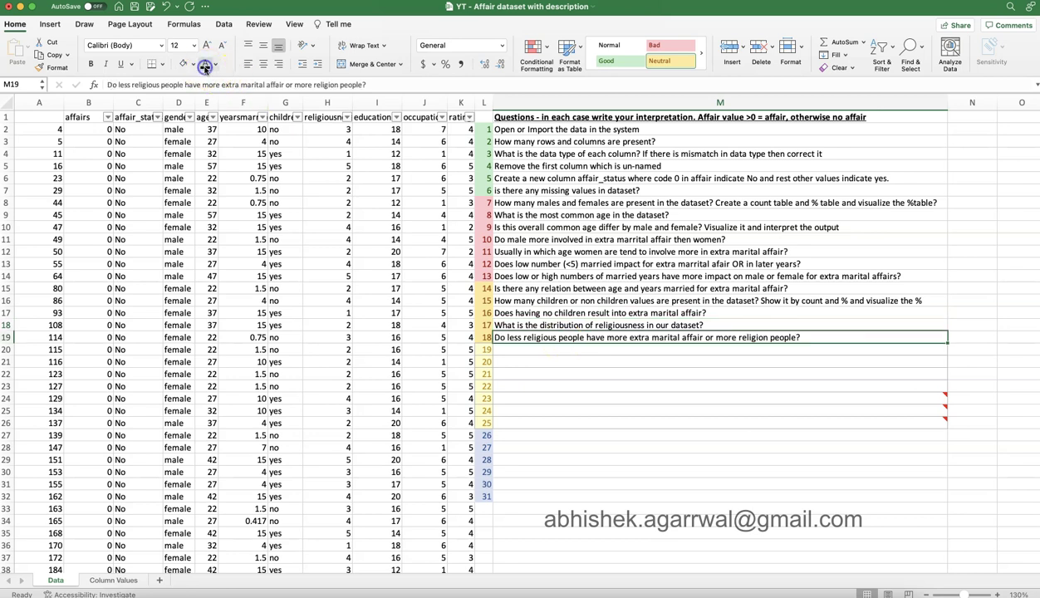
{"action": "left_click", "coordinate": [603, 325]}
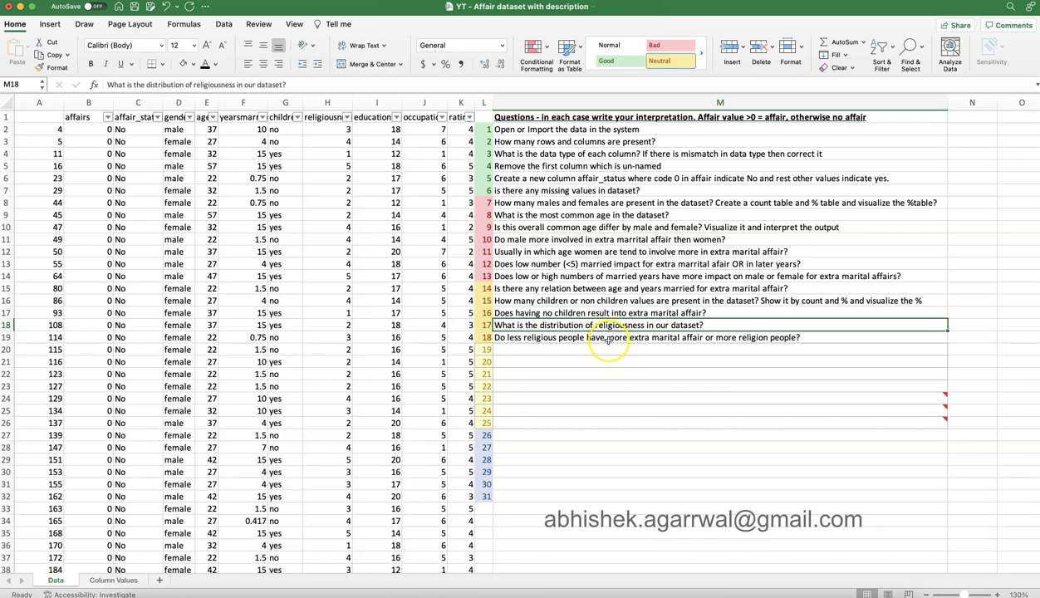
{"action": "left_click", "coordinate": [609, 340]}
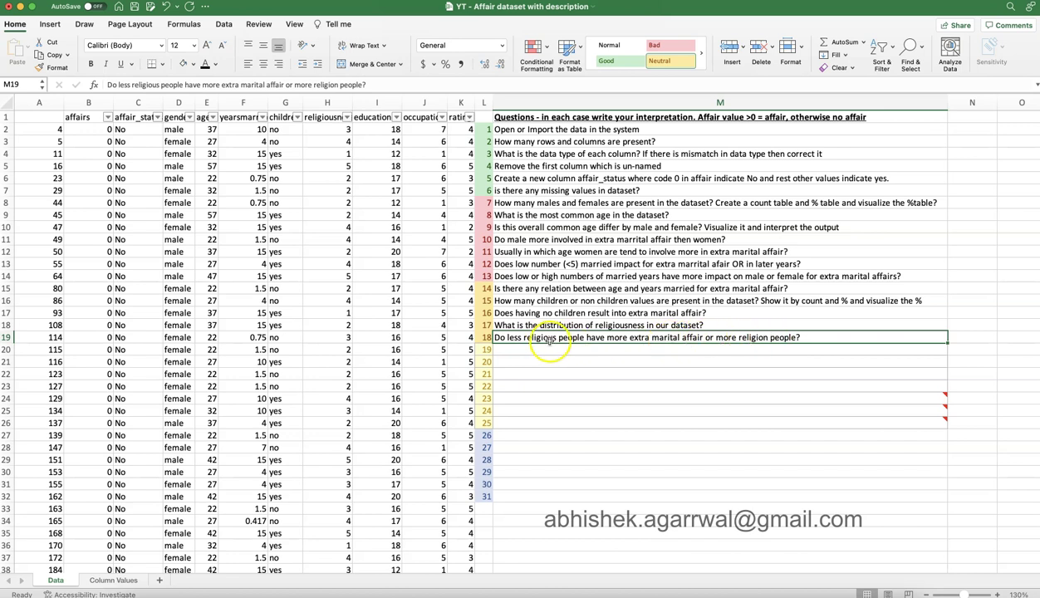
{"action": "left_click", "coordinate": [605, 336]}
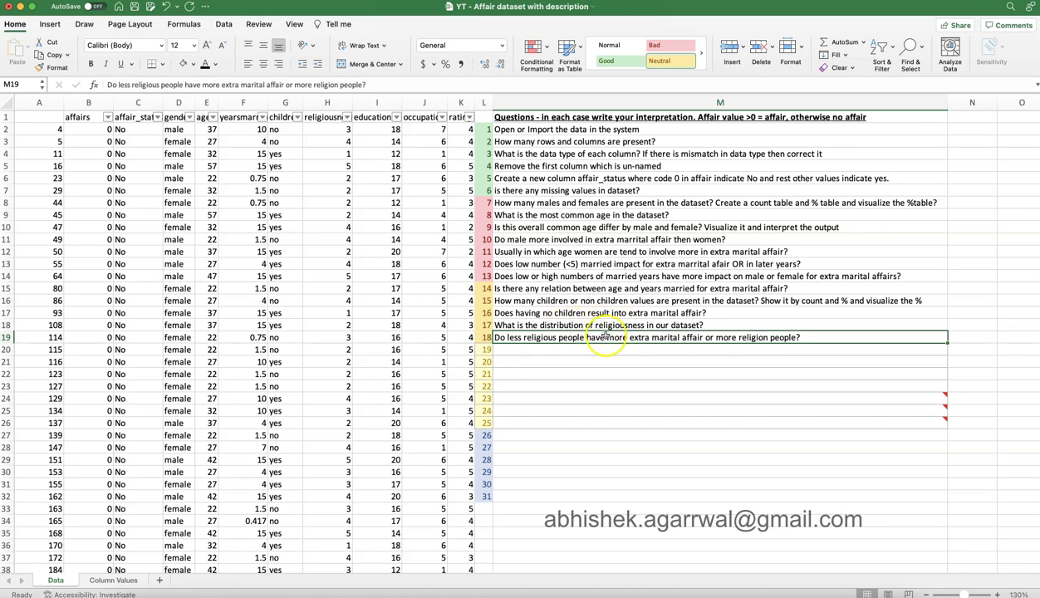
Reveal the hidden probability questions 19 to 22 in cells M20 to M23 in black font
{"action": "left_click", "coordinate": [571, 349]}
{"action": "left_click", "coordinate": [226, 85]}
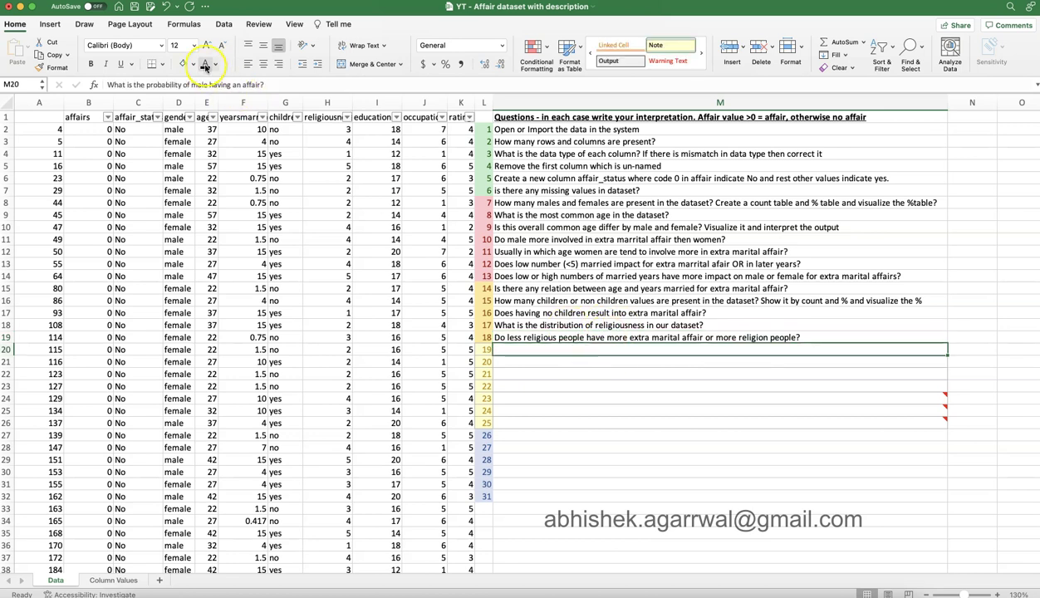
{"action": "left_click", "coordinate": [206, 65]}
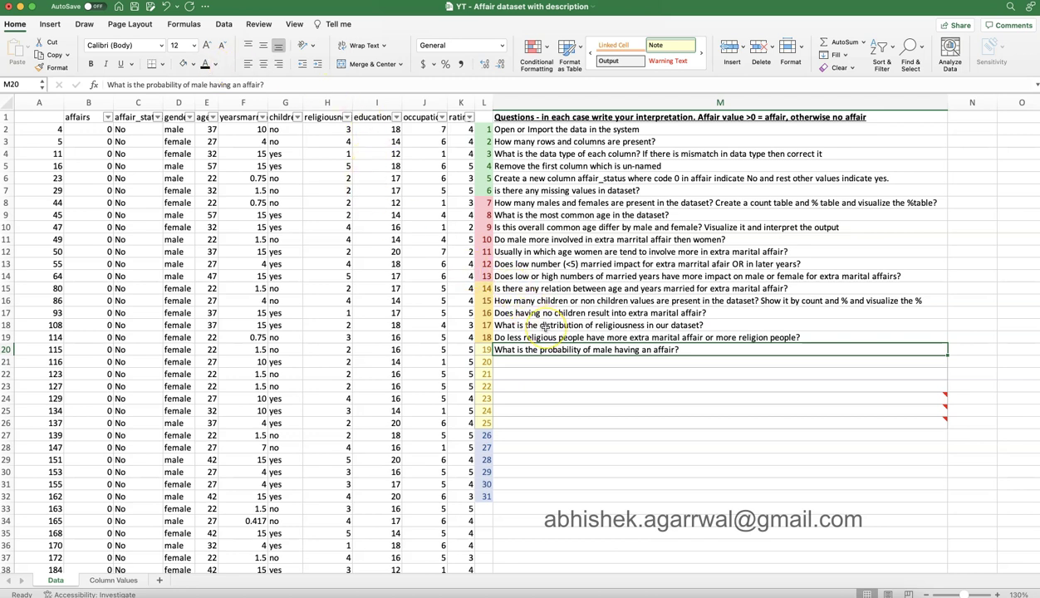
{"action": "left_click", "coordinate": [585, 363]}
{"action": "type", "text": "What is the probability of male with Children having an affair?"}
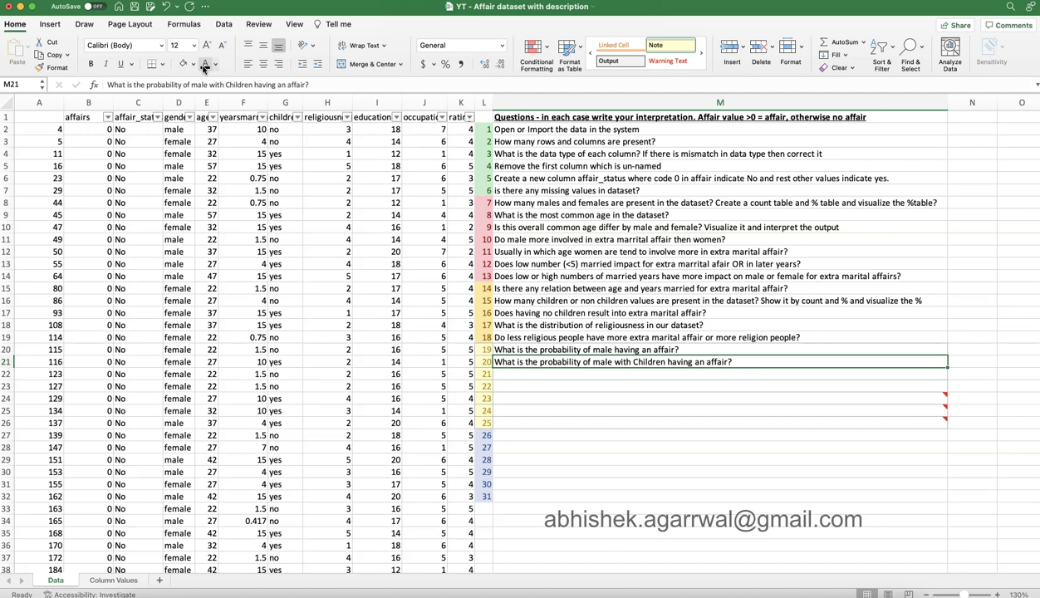
{"action": "key", "text": "Down"}
{"action": "type", "text": "What is the probability of affair for male with high religiniousness vs male with low religiousness?"}
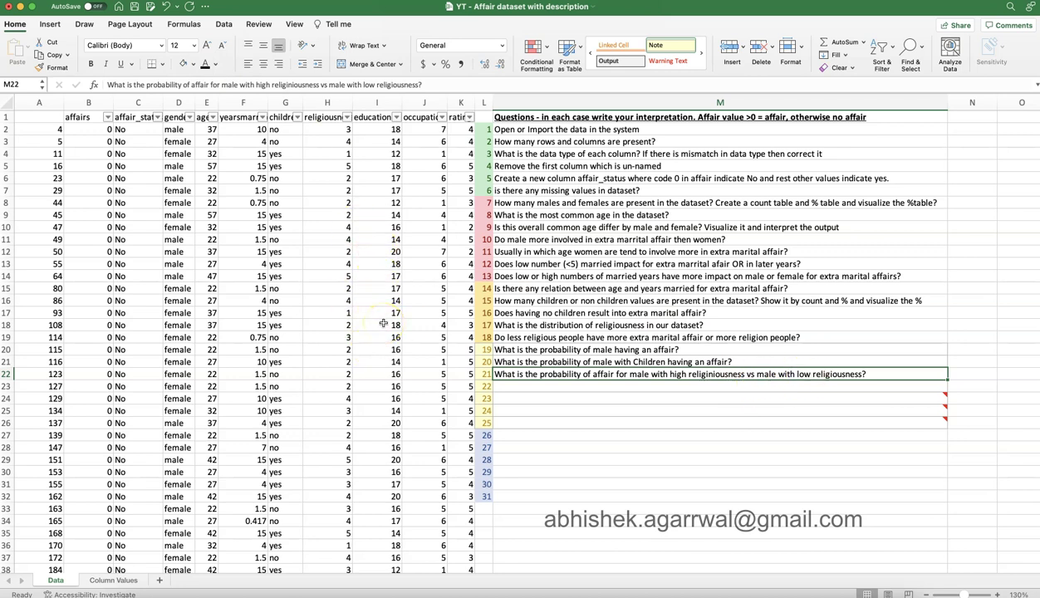
{"action": "left_click", "coordinate": [679, 387]}
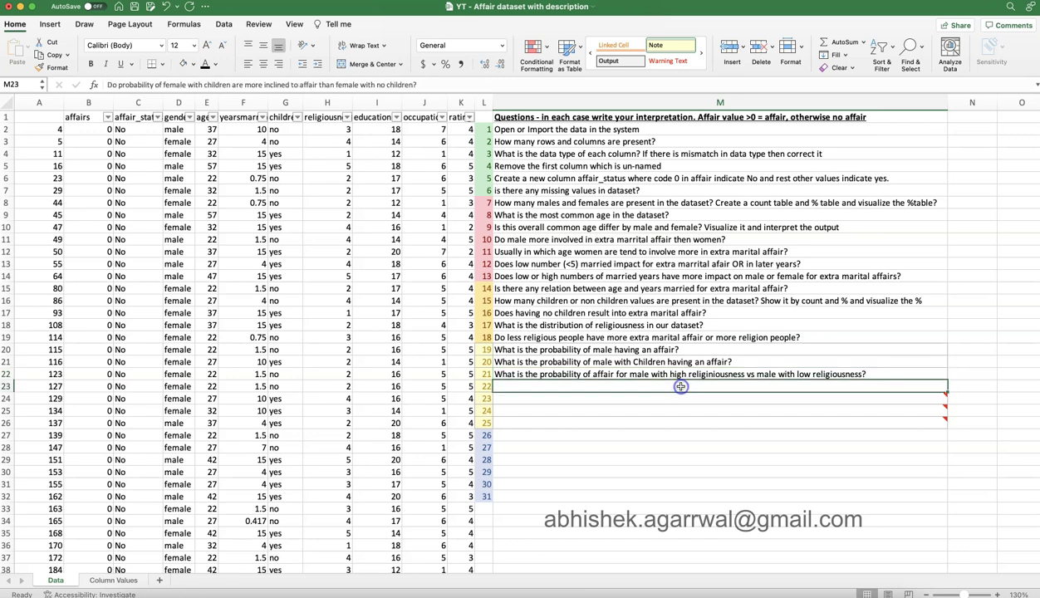
{"action": "left_click", "coordinate": [204, 65]}
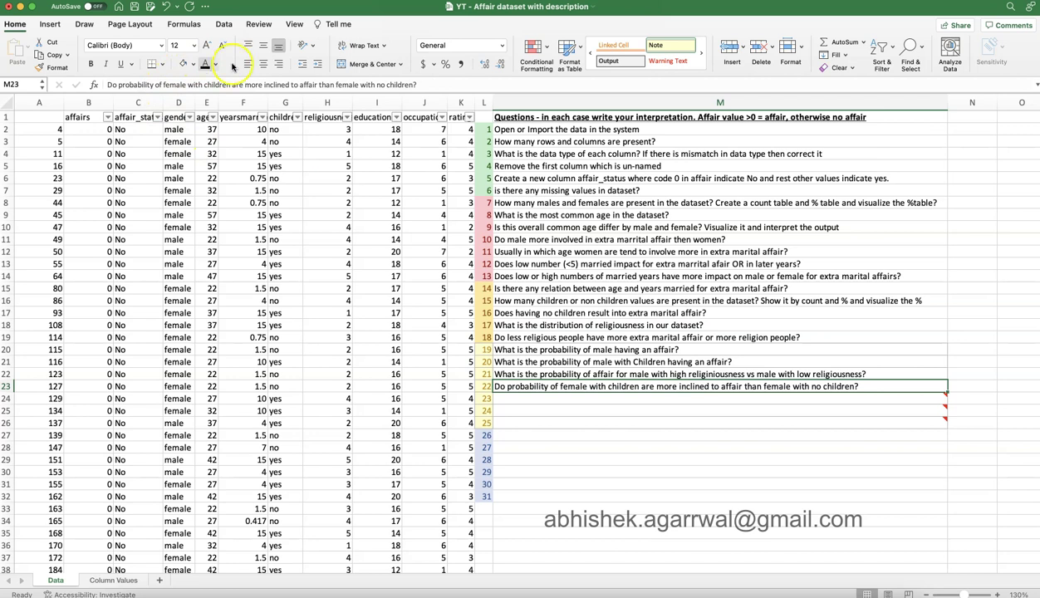
{"action": "left_click", "coordinate": [722, 390]}
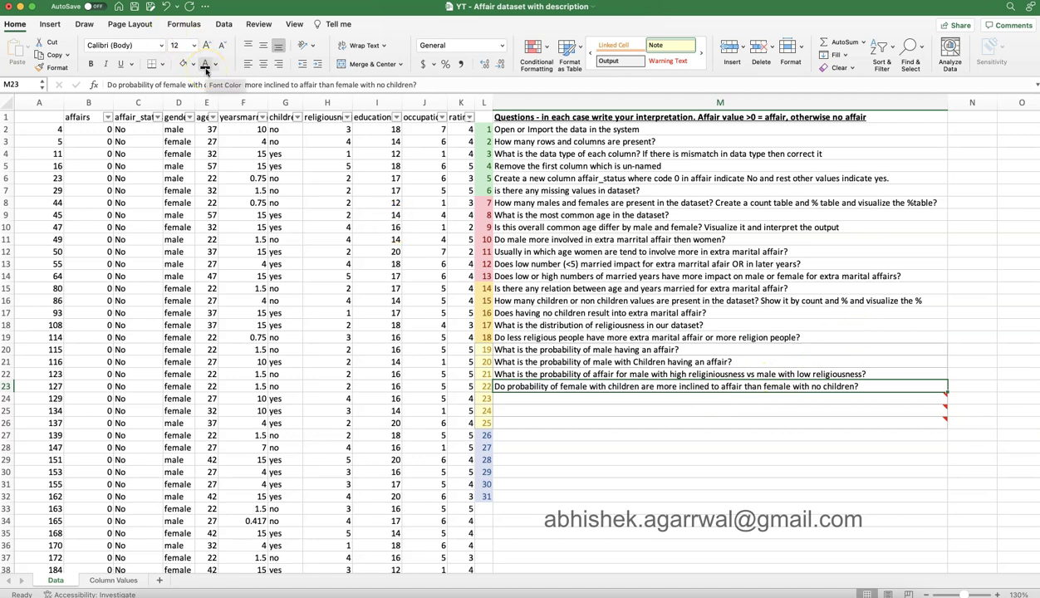
Reveal hypothesis questions 23 and 24 and the five-male probability question 25 in cells M24 to M26 in black font
{"action": "key", "text": "Down"}
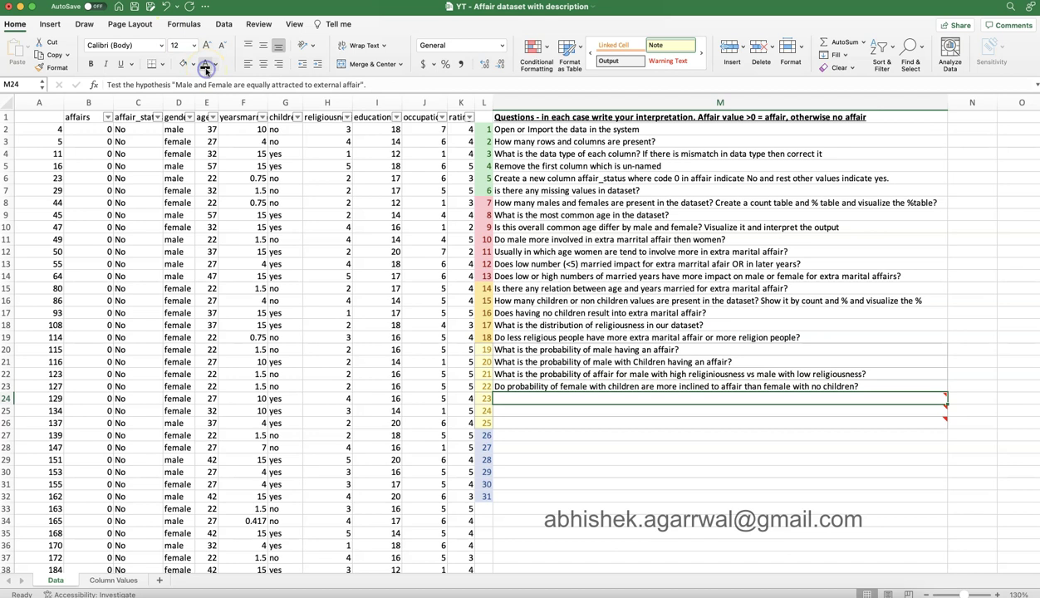
{"action": "left_click", "coordinate": [205, 66]}
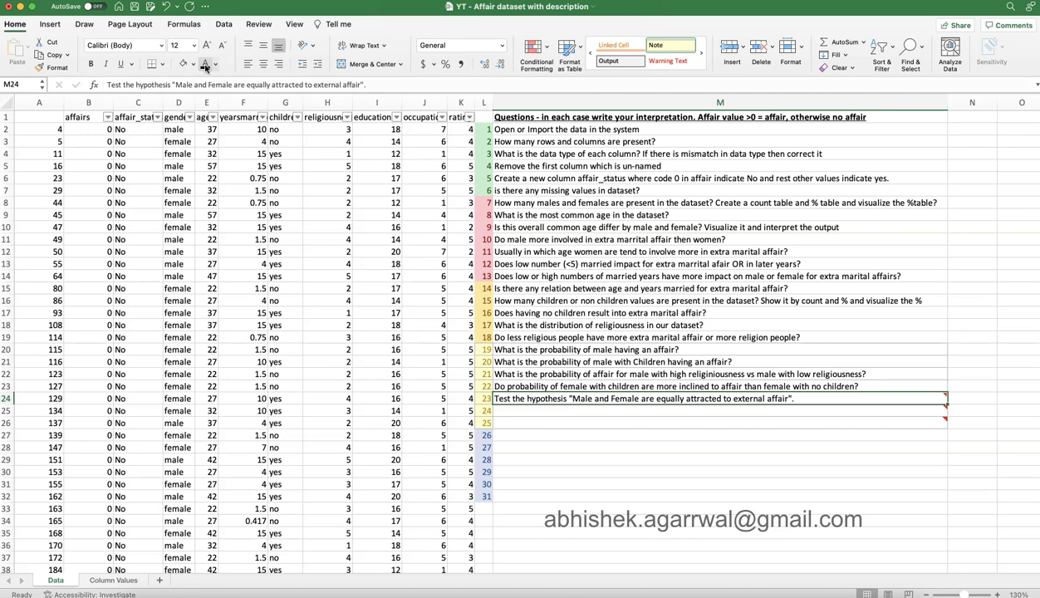
{"action": "key", "text": "Down"}
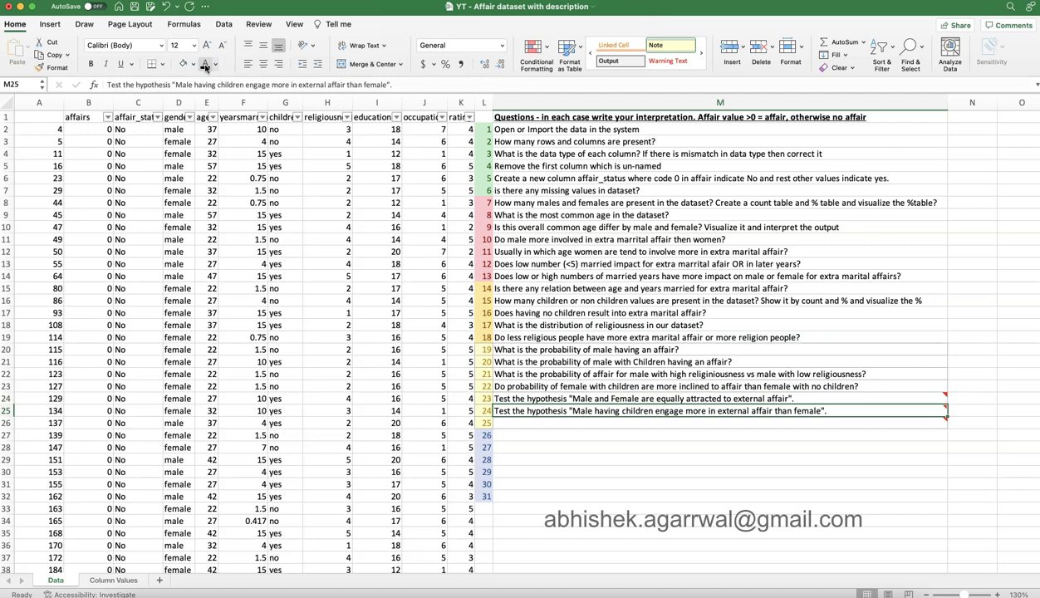
{"action": "key", "text": "Down"}
{"action": "type", "text": "If 5 males are randomly selected, then what is the probability that they do not have affair"}
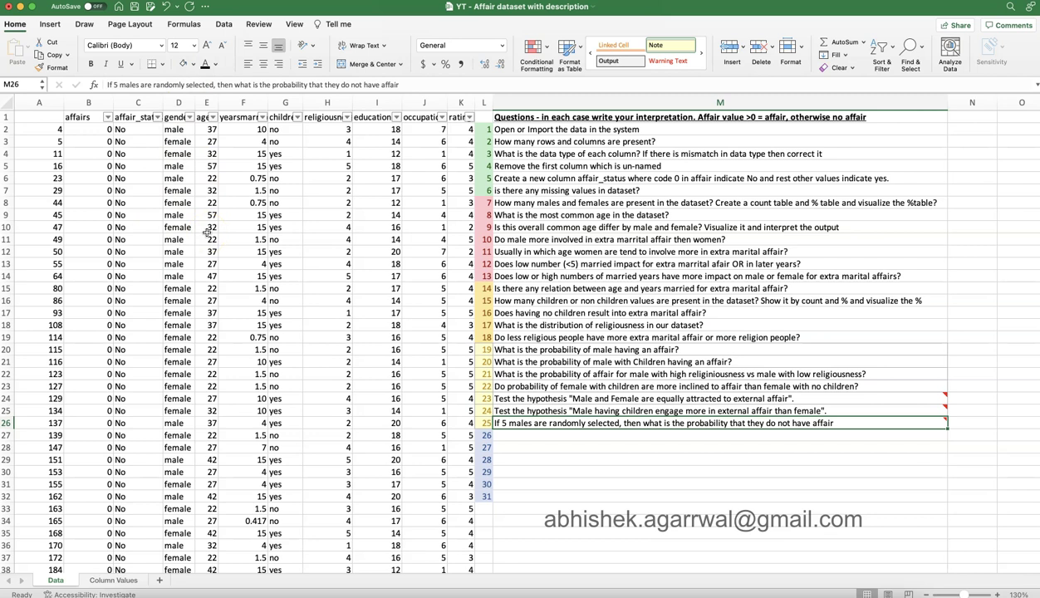
Reveal the data preparation tasks 26 to 28 in cells M27 to M29 in black font
{"action": "key", "text": "Down"}
{"action": "type", "text": "Divide the dataset in target and features dataset"}
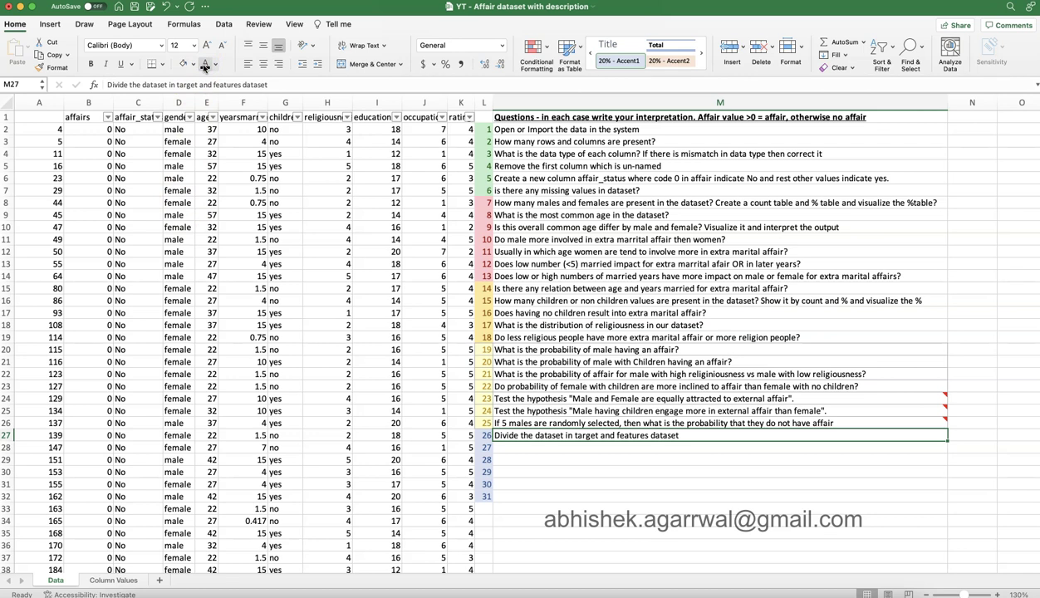
{"action": "key", "text": "Down"}
{"action": "type", "text": "Decode the categorical variables for machine learning"}
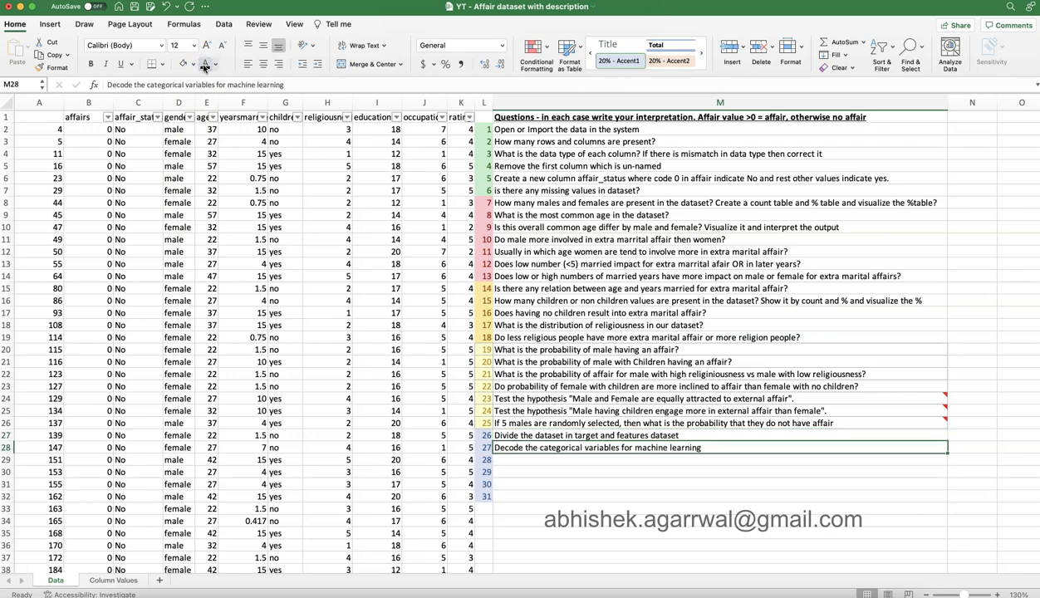
{"action": "key", "text": "Down"}
{"action": "type", "text": "Create a Train and Test Dataset"}
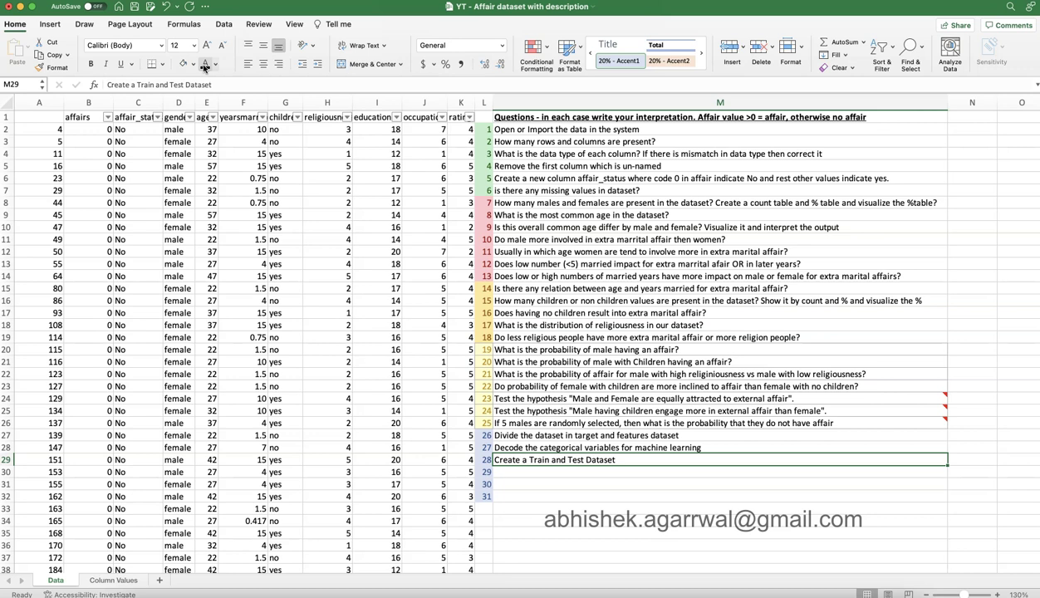
Reveal the model training, evaluation and prediction tasks 29 to 31 in cells M30 to M32 in black font
{"action": "key", "text": "Down"}
{"action": "type", "text": "Apply the machine learning on train dataset and create machine learning model"}
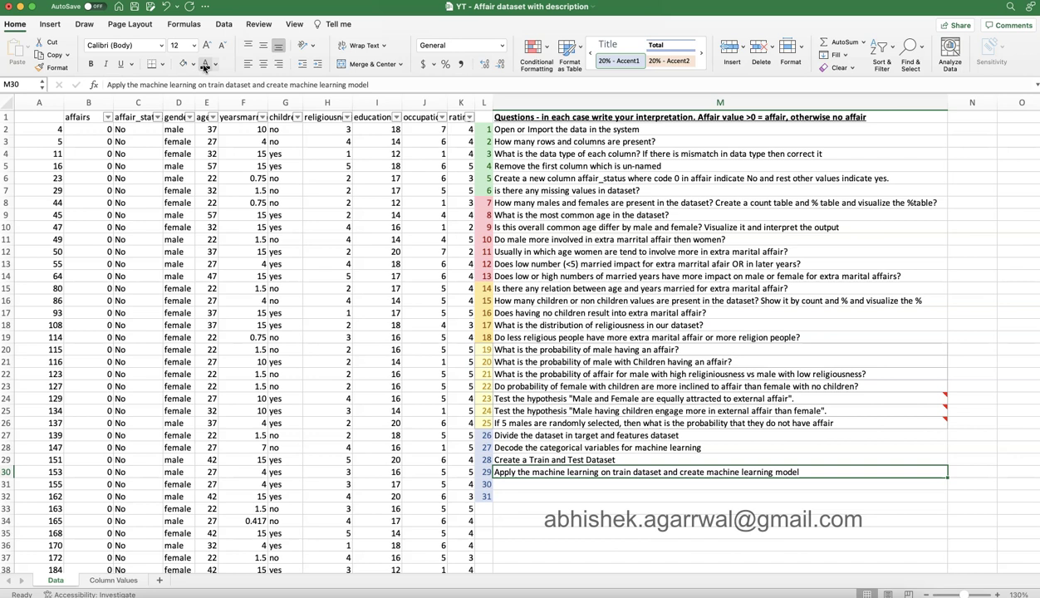
{"action": "key", "text": "Down"}
{"action": "type", "text": "Evalaute the model on Test Dataset"}
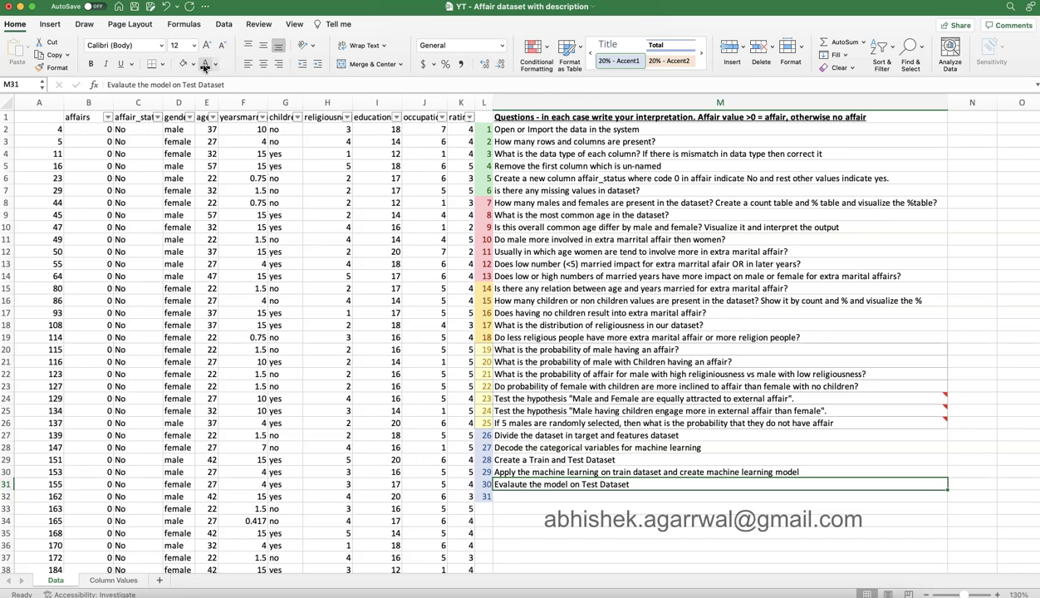
{"action": "key", "text": "Down"}
{"action": "type", "text": "Provide your own input to the model and find the model prediction"}
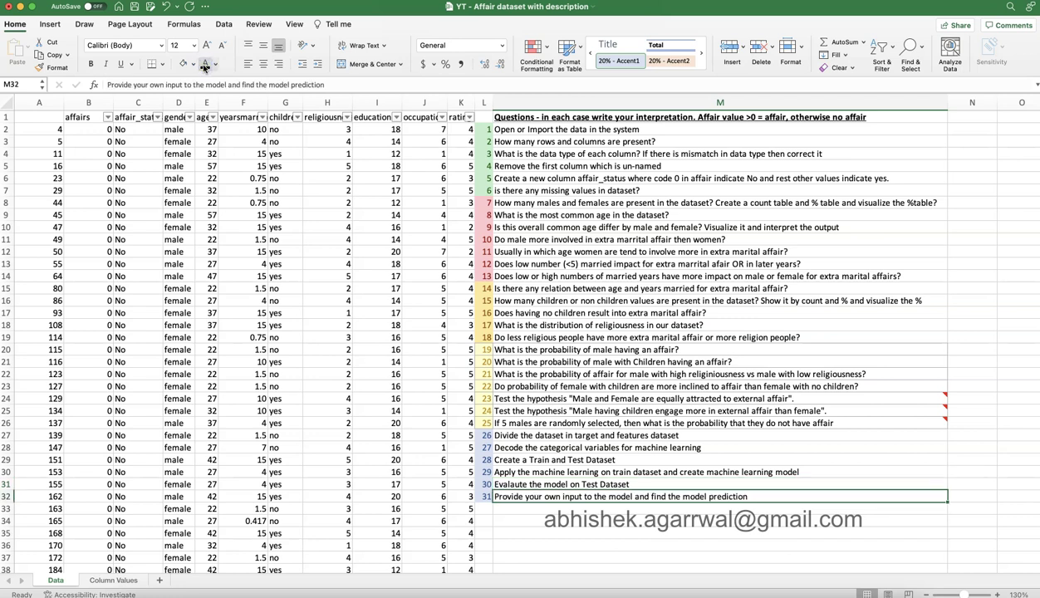